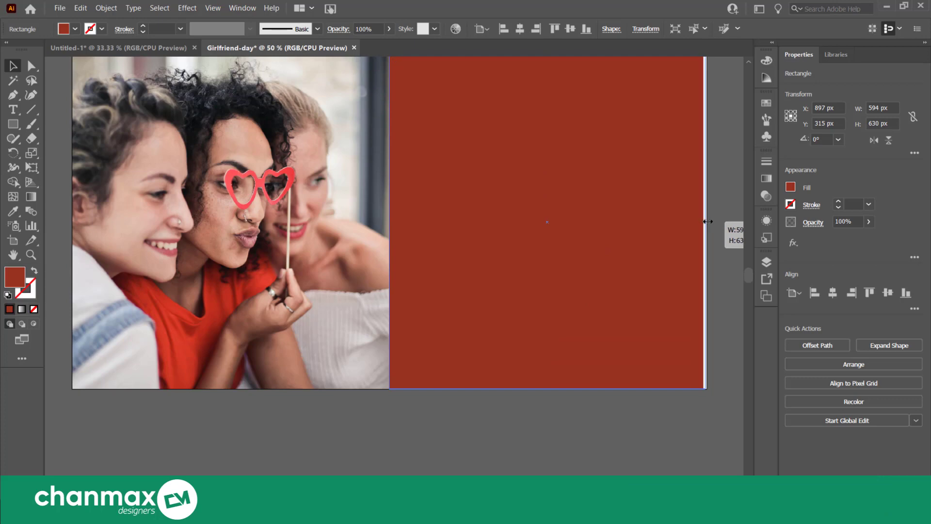
{"action": "left_click", "coordinate": [719, 222]}
{"action": "scroll", "coordinate": [718, 221], "scroll_direction": "up", "scroll_amount": 3}
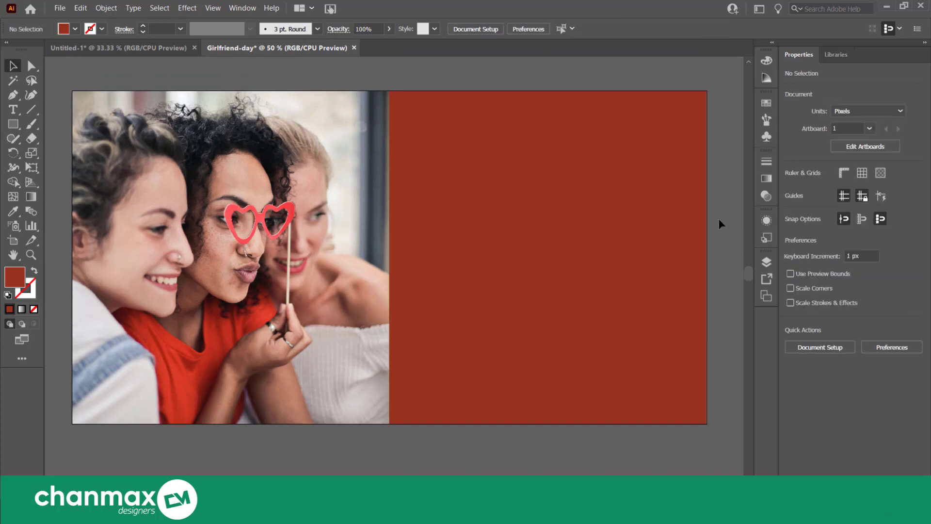
{"action": "scroll", "coordinate": [719, 221], "scroll_direction": "up", "scroll_amount": 2}
{"action": "scroll", "coordinate": [719, 220], "scroll_direction": "down", "scroll_amount": 3}
{"action": "left_click_drag", "start_coordinate": [676, 238], "coordinate": [602, 231]}
{"action": "scroll", "coordinate": [483, 236], "scroll_direction": "up", "scroll_amount": 1}
{"action": "scroll", "coordinate": [483, 236], "scroll_direction": "up", "scroll_amount": 5}
{"action": "scroll", "coordinate": [485, 239], "scroll_direction": "down", "scroll_amount": 1}
{"action": "scroll", "coordinate": [482, 339], "scroll_direction": "down", "scroll_amount": 1}
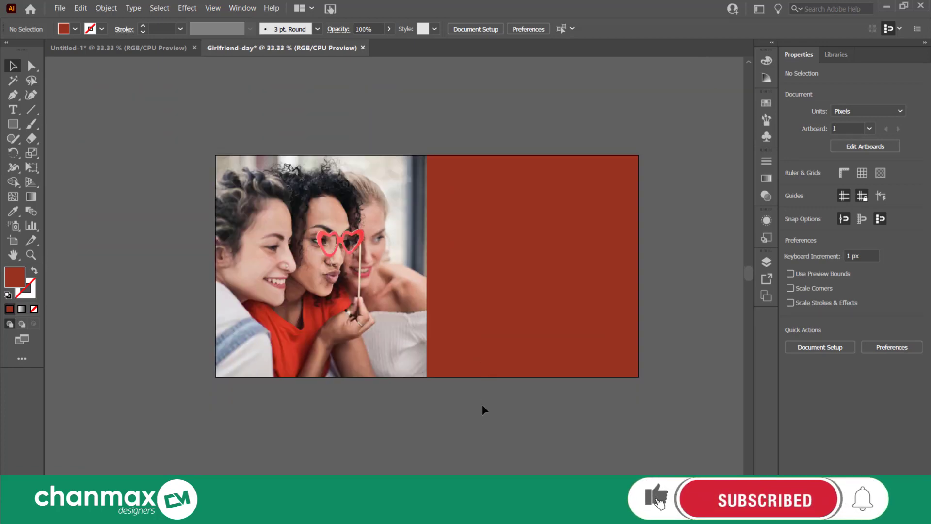
Give the solid red rectangle beside the photo a radial gradient fill
{"action": "left_click", "coordinate": [503, 262]}
{"action": "left_click", "coordinate": [21, 308]}
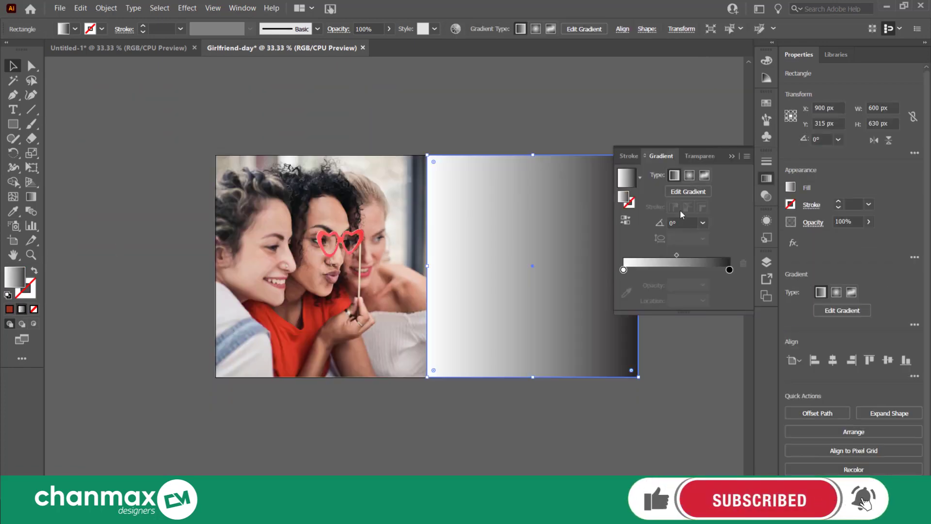
{"action": "left_click", "coordinate": [688, 175]}
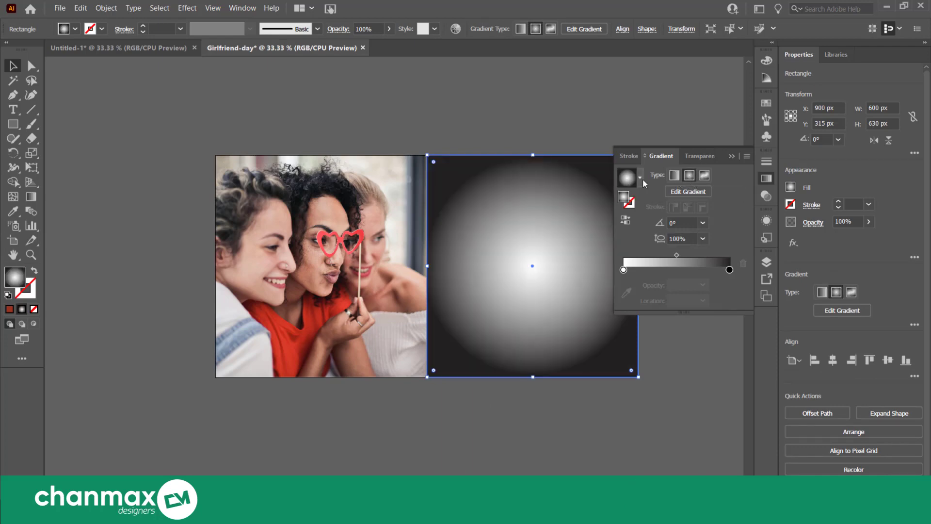
Recolour the gradient's white inner stop with the copied red colour code
{"action": "left_click", "coordinate": [624, 270]}
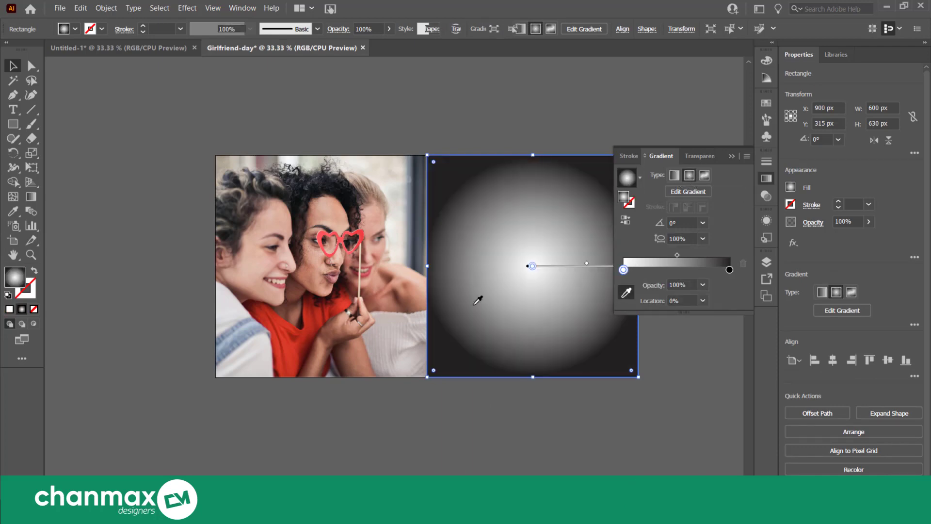
{"action": "left_click", "coordinate": [626, 291]}
{"action": "left_click", "coordinate": [155, 284]}
{"action": "double_click", "coordinate": [15, 277]}
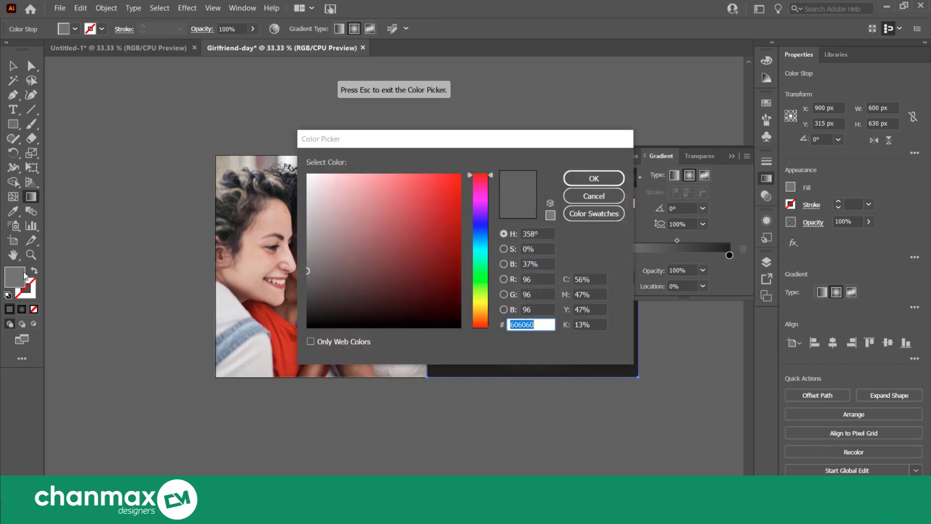
{"action": "type", "text": "CE111B"}
{"action": "left_click", "coordinate": [602, 180]}
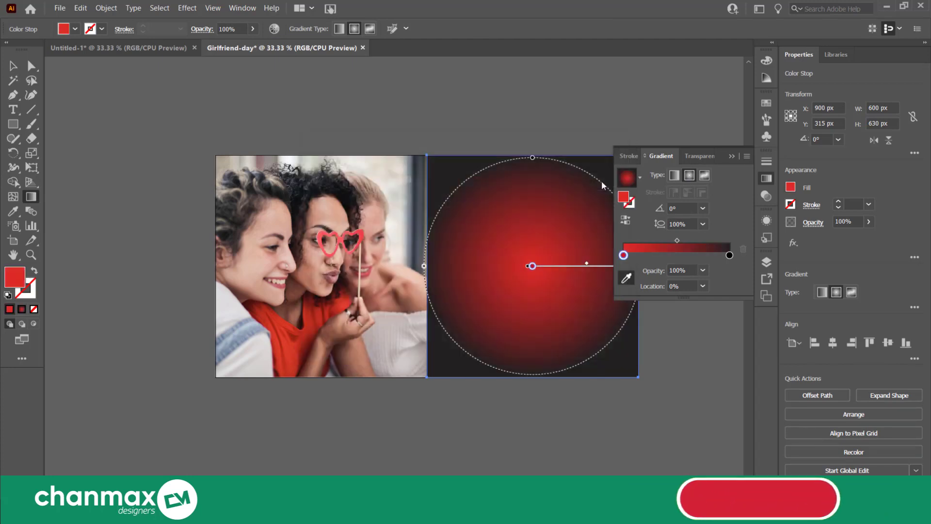
Change the gradient's black outer stop to a bright, saturated red
{"action": "left_click", "coordinate": [729, 255]}
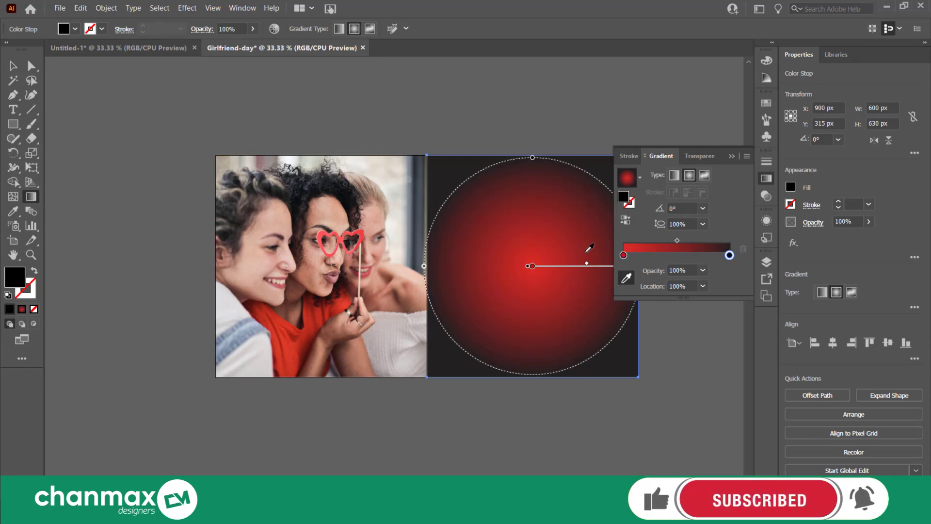
{"action": "left_click", "coordinate": [162, 268]}
{"action": "double_click", "coordinate": [11, 285]}
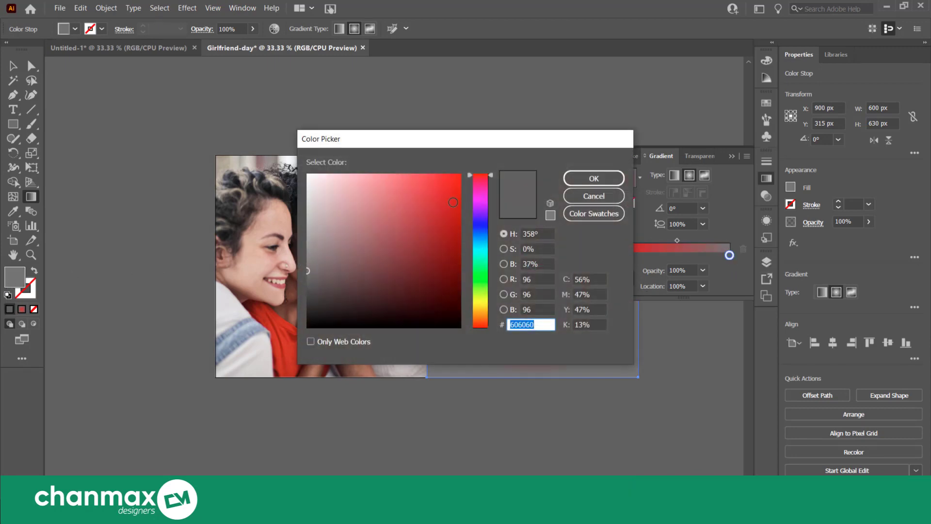
{"action": "left_click", "coordinate": [454, 179]}
{"action": "left_click", "coordinate": [593, 178]}
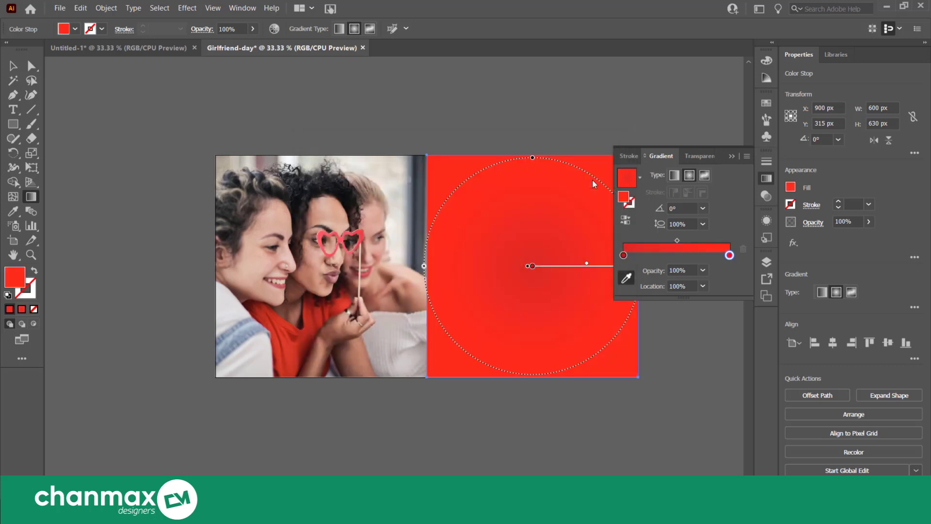
Set the gradient's inner stop to a deep dark red and reverse the gradient, then deselect the rectangle
{"action": "left_click", "coordinate": [624, 256]}
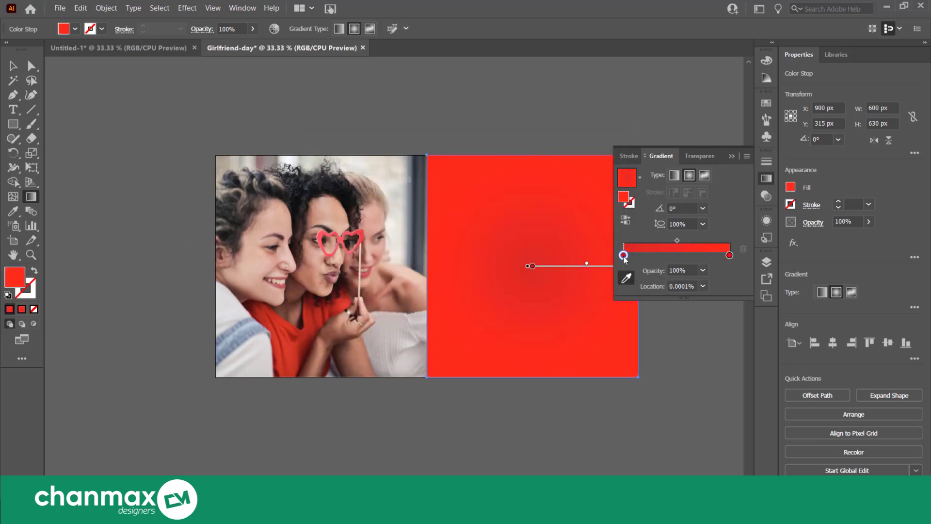
{"action": "double_click", "coordinate": [15, 280]}
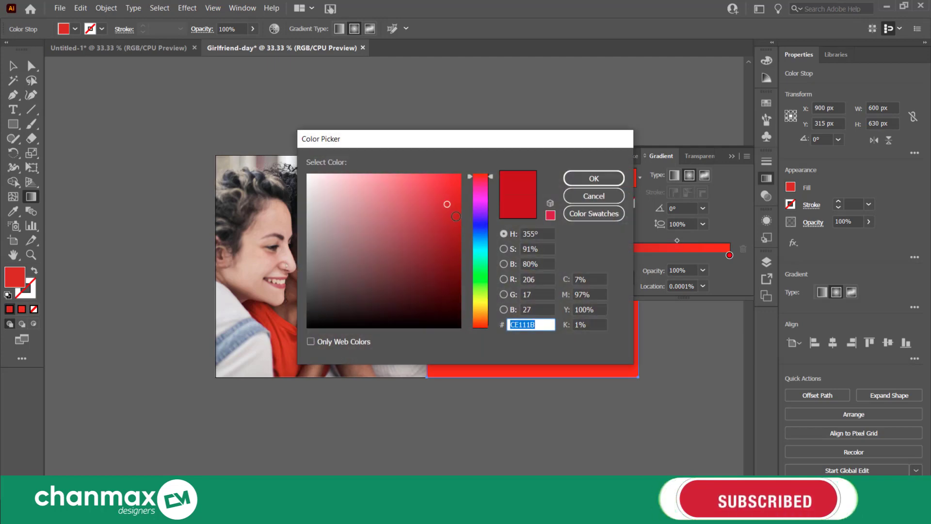
{"action": "left_click", "coordinate": [456, 231]}
{"action": "left_click", "coordinate": [594, 178]}
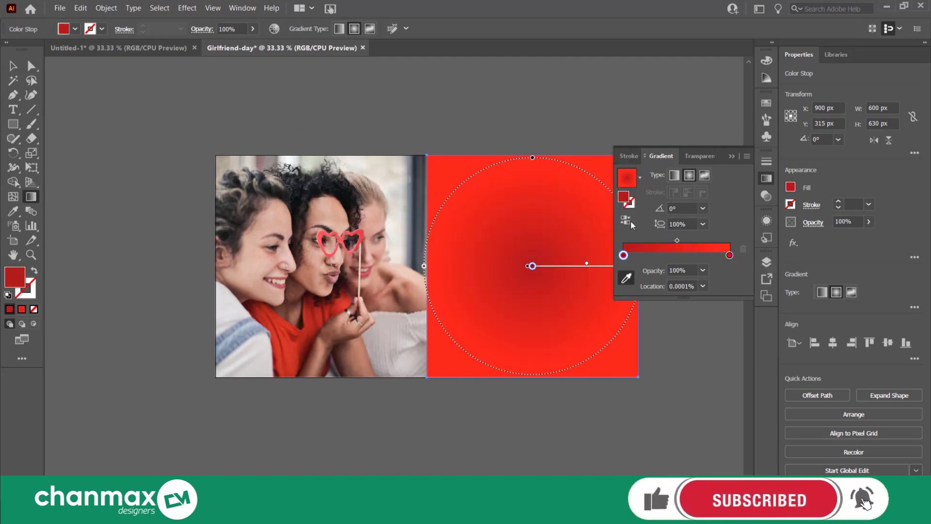
{"action": "left_click", "coordinate": [630, 222]}
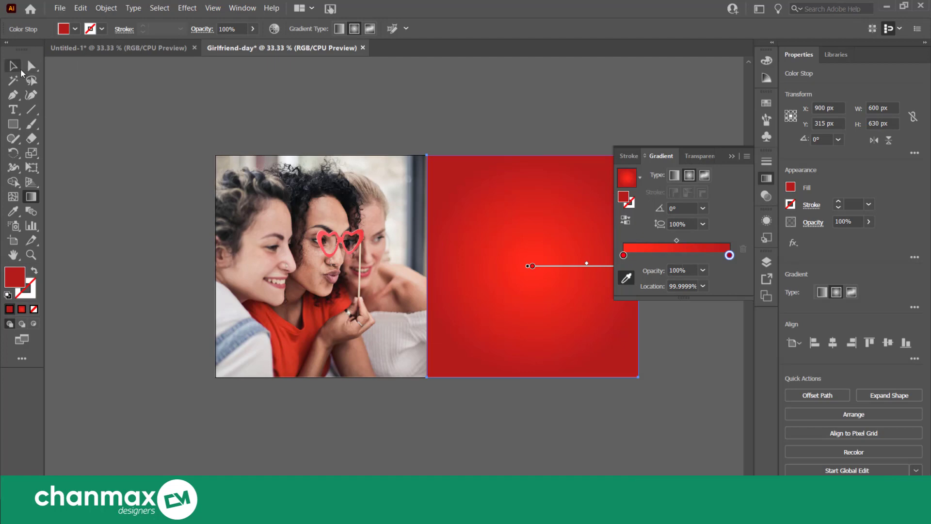
{"action": "left_click", "coordinate": [13, 66]}
{"action": "left_click", "coordinate": [517, 85]}
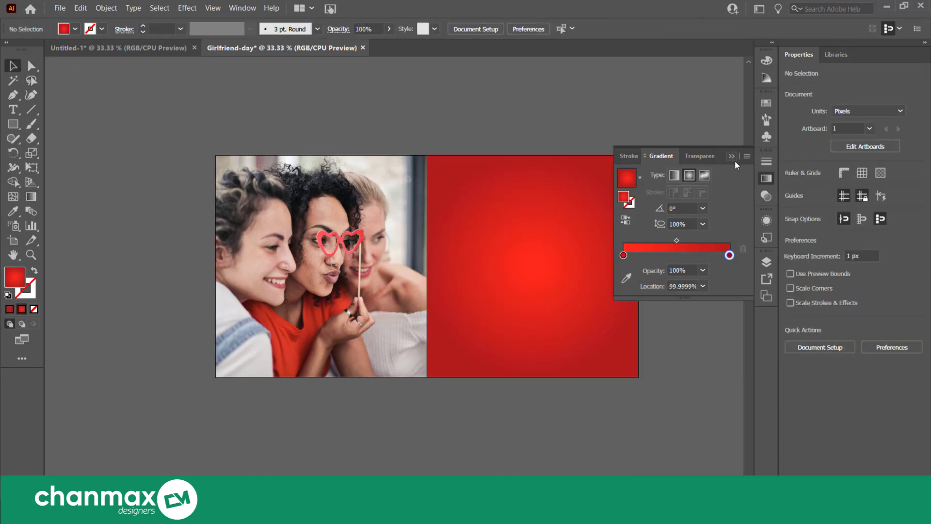
{"action": "left_click", "coordinate": [733, 157]}
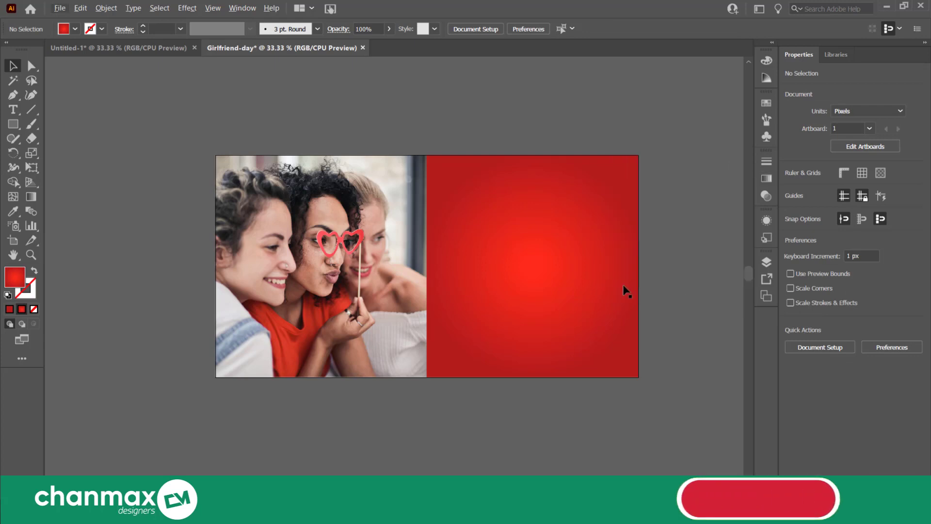
Bring the white halftone dot pattern from outside the artboard to overlap the red rectangle and extend past its outer edge
{"action": "scroll", "coordinate": [636, 288], "scroll_direction": "up", "scroll_amount": 1}
{"action": "scroll", "coordinate": [636, 289], "scroll_direction": "down", "scroll_amount": 1}
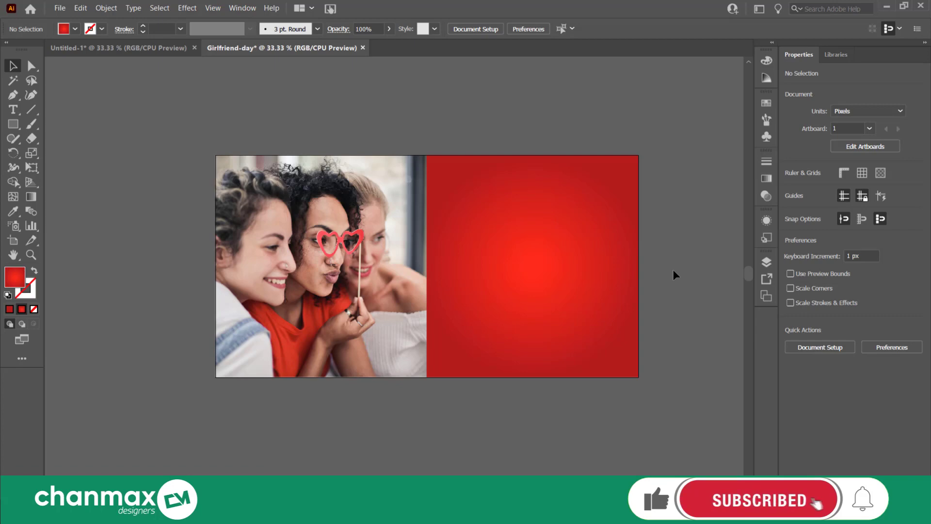
{"action": "scroll", "coordinate": [671, 272], "scroll_direction": "down", "scroll_amount": 2}
{"action": "left_click_drag", "start_coordinate": [671, 272], "coordinate": [532, 273]}
{"action": "scroll", "coordinate": [532, 274], "scroll_direction": "down", "scroll_amount": 1}
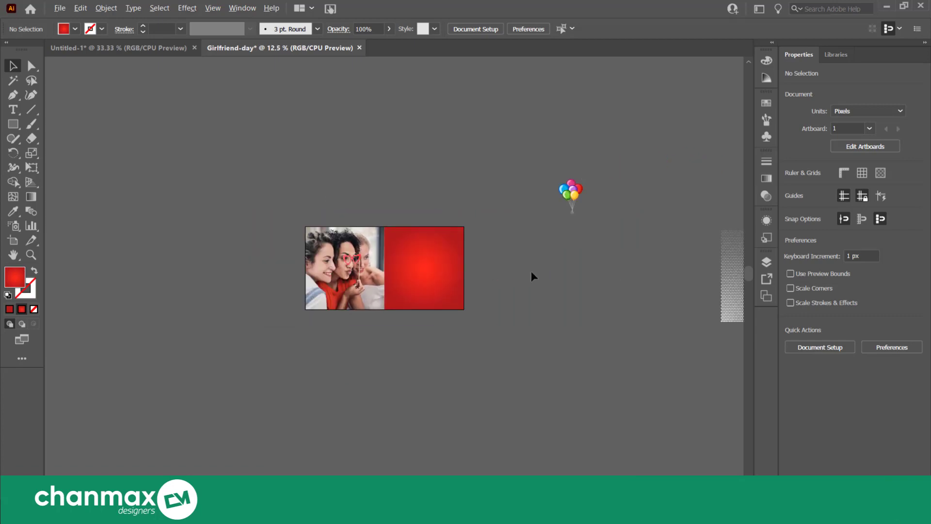
{"action": "left_click", "coordinate": [726, 275]}
{"action": "left_click_drag", "start_coordinate": [727, 277], "coordinate": [534, 257]}
{"action": "scroll", "coordinate": [485, 275], "scroll_direction": "up", "scroll_amount": 3}
{"action": "left_click", "coordinate": [523, 242]}
{"action": "scroll", "coordinate": [523, 243], "scroll_direction": "down", "scroll_amount": 2}
{"action": "left_click", "coordinate": [617, 242]}
{"action": "left_click_drag", "start_coordinate": [617, 244], "coordinate": [414, 247]}
{"action": "scroll", "coordinate": [413, 247], "scroll_direction": "down", "scroll_amount": 2}
{"action": "scroll", "coordinate": [386, 245], "scroll_direction": "up", "scroll_amount": 2}
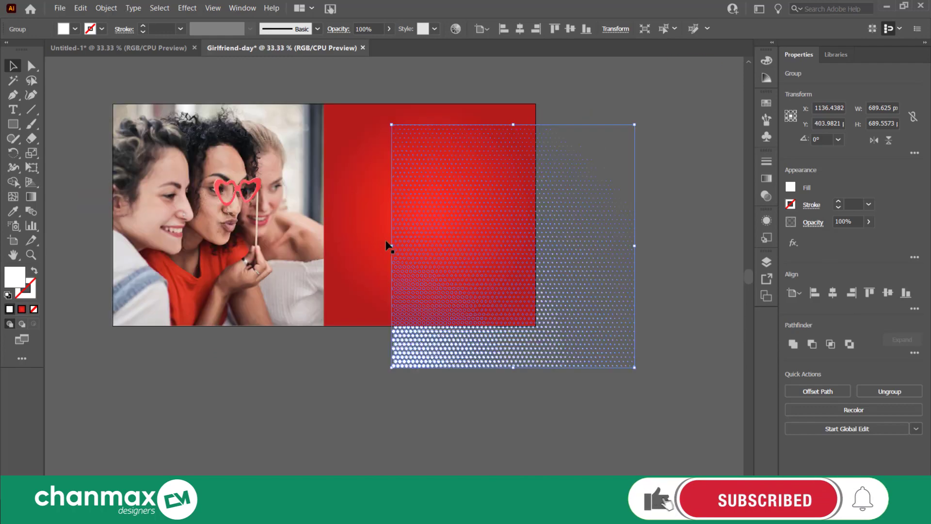
{"action": "left_click", "coordinate": [652, 247]}
Reposition the halftone dot pattern so it spans the entire red gradient rectangle on every side
{"action": "scroll", "coordinate": [661, 251], "scroll_direction": "up", "scroll_amount": 2}
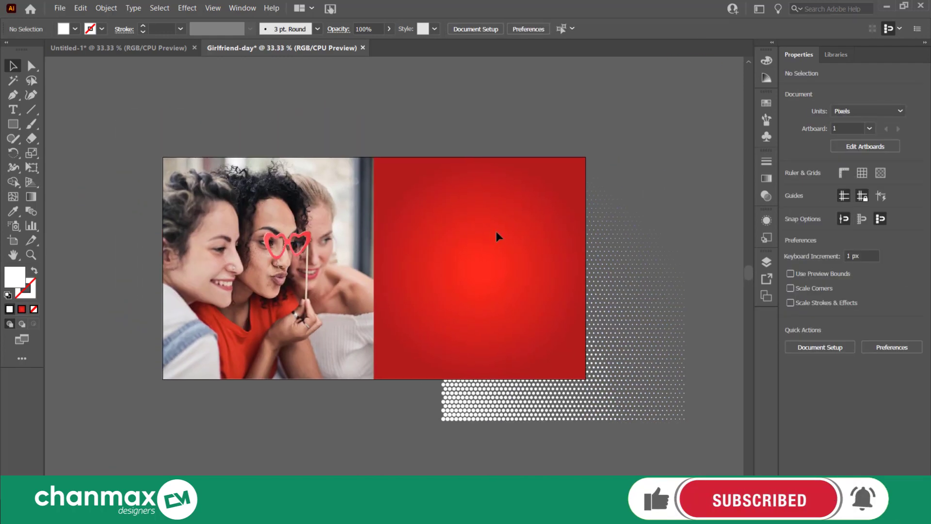
{"action": "left_click", "coordinate": [496, 231]}
{"action": "left_click", "coordinate": [630, 304]}
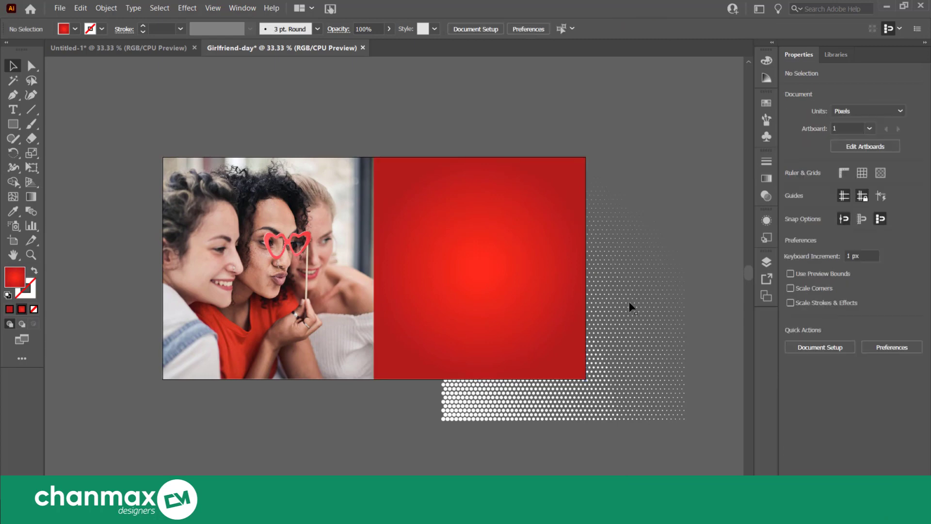
{"action": "left_click_drag", "start_coordinate": [490, 418], "coordinate": [408, 377]}
{"action": "left_click", "coordinate": [669, 297]}
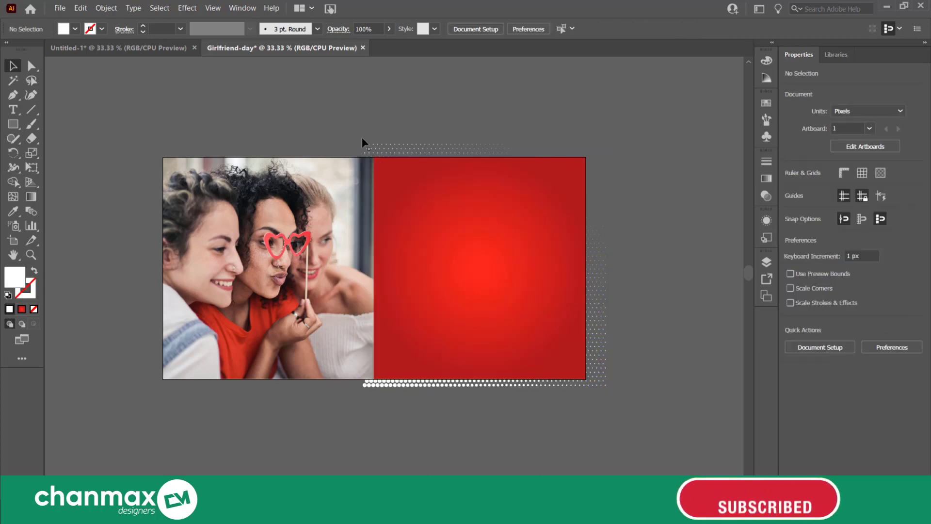
{"action": "left_click", "coordinate": [393, 145]}
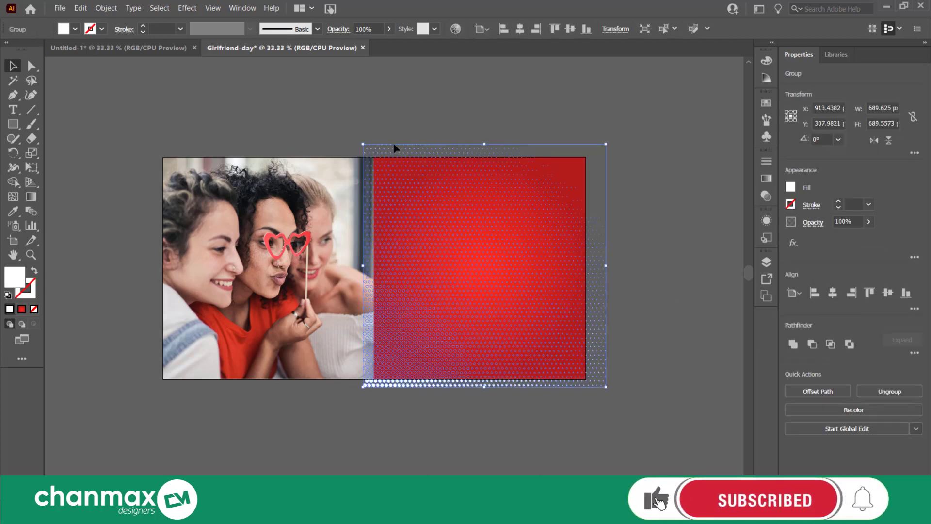
{"action": "left_click", "coordinate": [586, 128]}
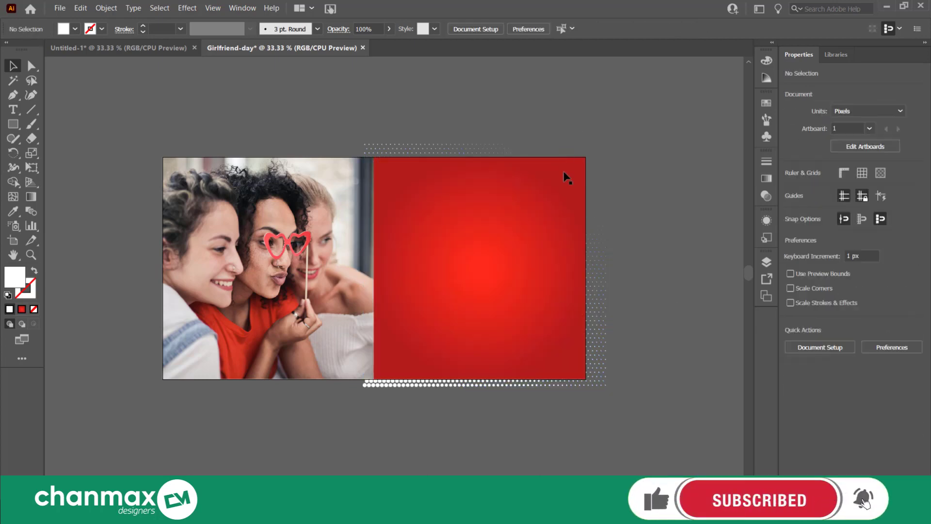
Copy the red gradient rectangle and paste the duplicate in front at the same position
{"action": "left_click", "coordinate": [566, 174]}
{"action": "left_click", "coordinate": [80, 9]}
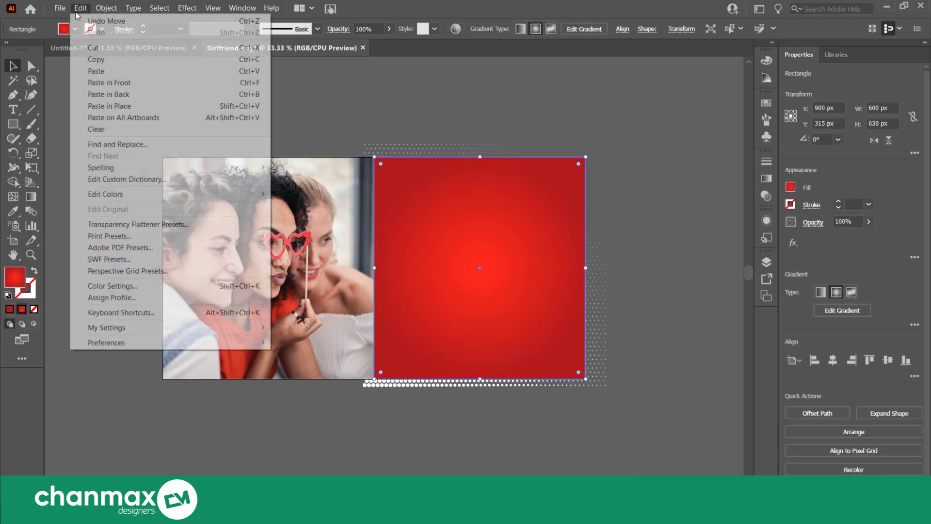
{"action": "left_click", "coordinate": [80, 58]}
{"action": "left_click", "coordinate": [83, 8]}
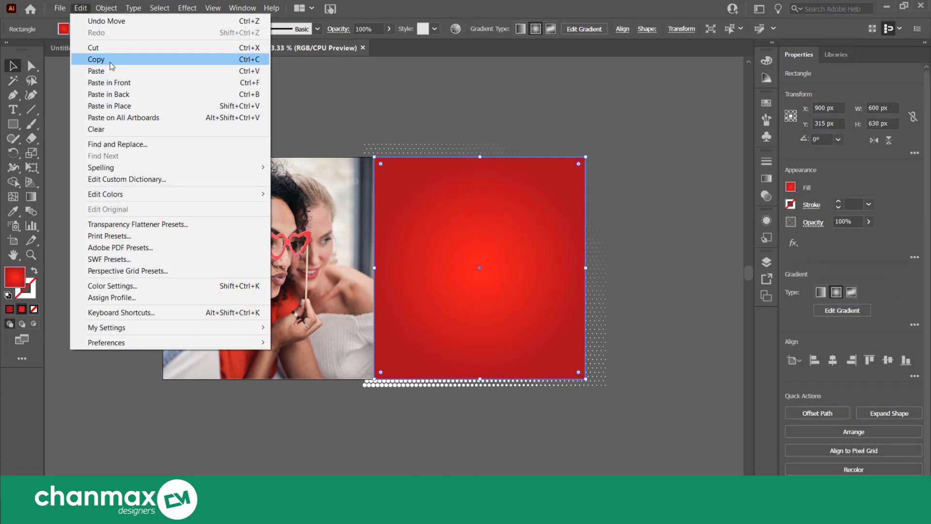
{"action": "left_click", "coordinate": [97, 82]}
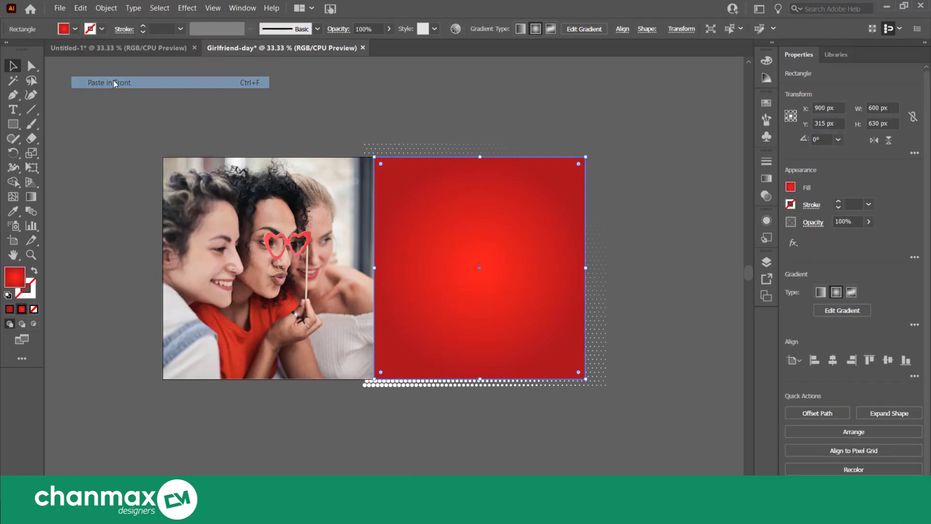
Make a clipping mask that trims the halftone dot pattern to the duplicated rectangle
{"action": "left_click", "coordinate": [394, 148], "text": "shift"}
{"action": "right_click", "coordinate": [396, 149]}
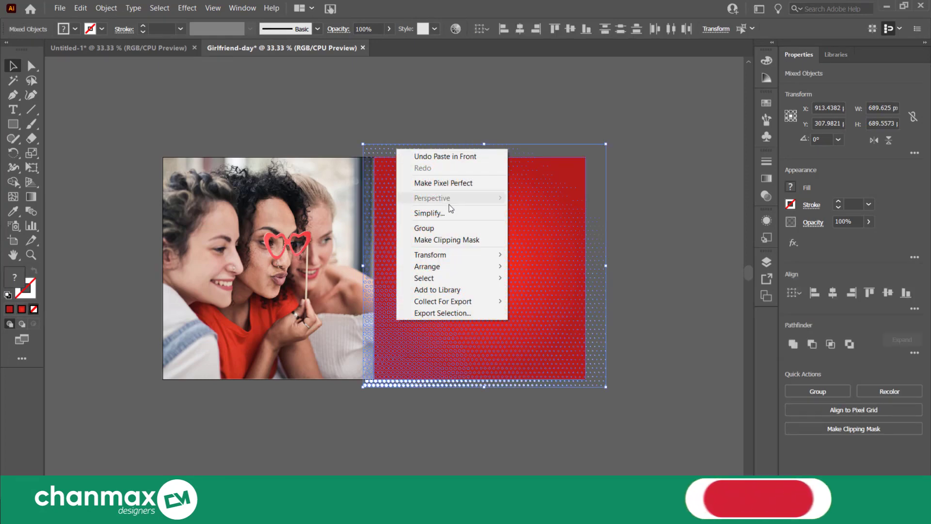
{"action": "left_click", "coordinate": [453, 240]}
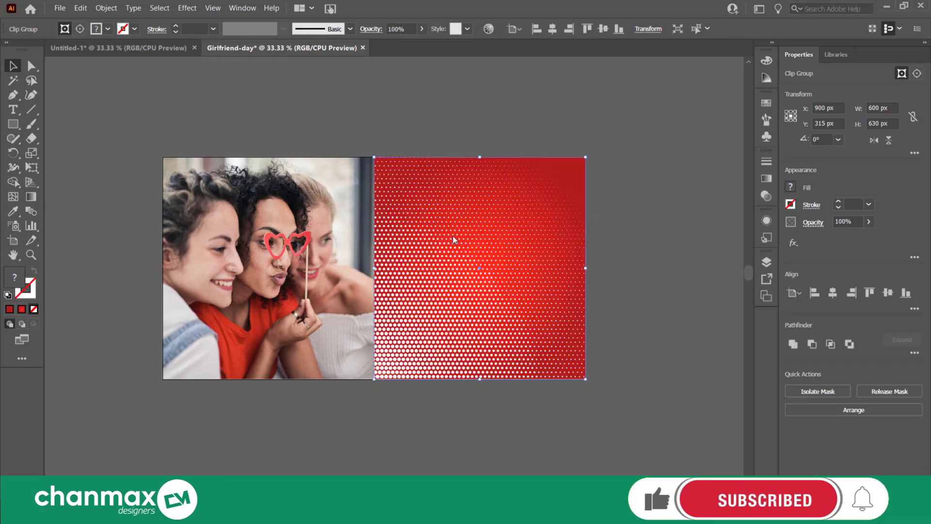
{"action": "left_click", "coordinate": [670, 218]}
Set the opacity of the clipped halftone pattern to 10%
{"action": "scroll", "coordinate": [535, 252], "scroll_direction": "up", "scroll_amount": 1}
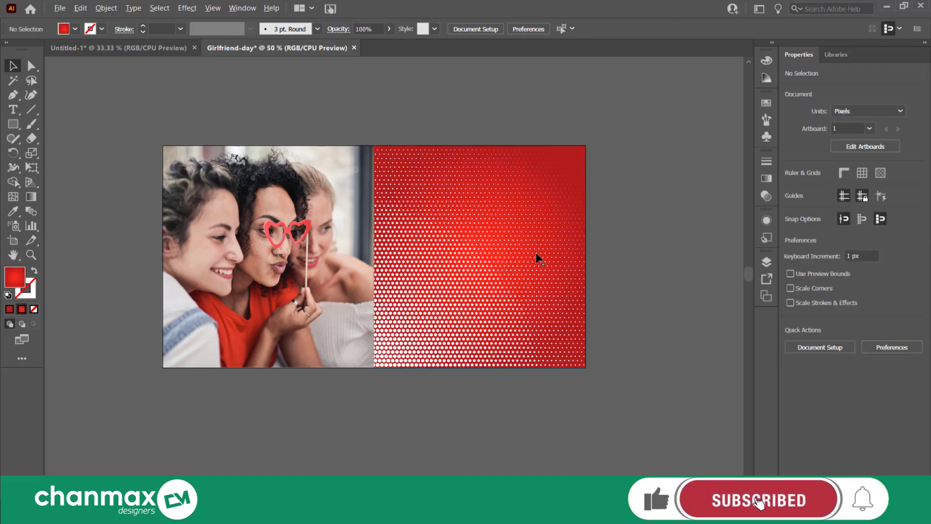
{"action": "left_click", "coordinate": [319, 413]}
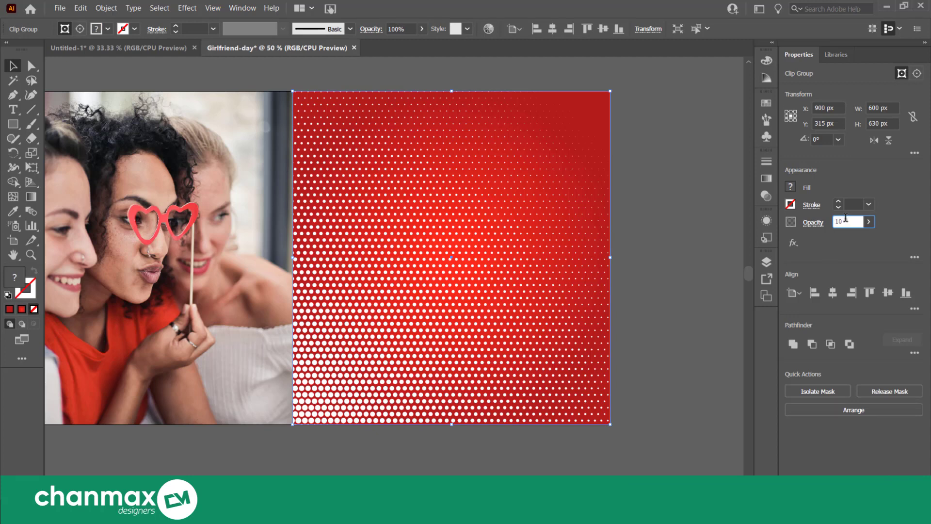
{"action": "left_click", "coordinate": [845, 221]}
{"action": "type", "text": "10"}
{"action": "key", "text": "Return"}
{"action": "left_click", "coordinate": [664, 250]}
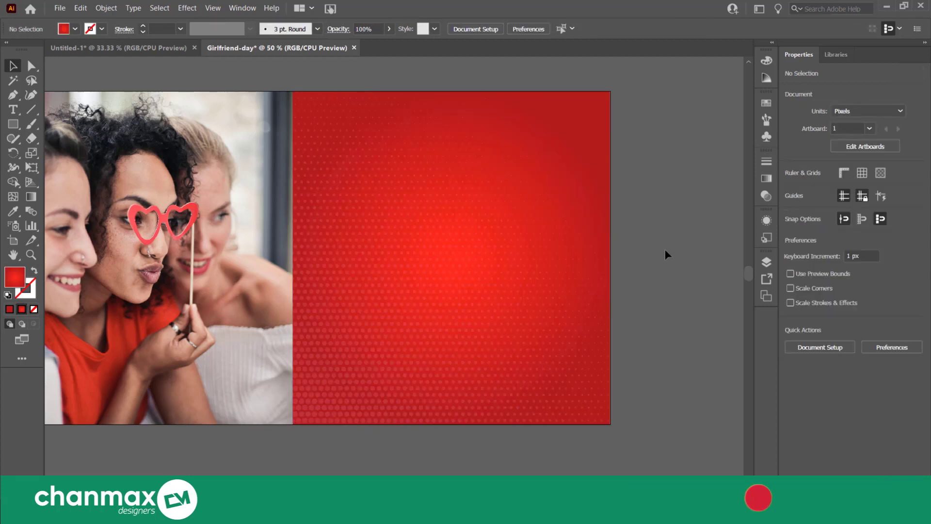
{"action": "scroll", "coordinate": [664, 248], "scroll_direction": "down", "scroll_amount": 1}
{"action": "left_click_drag", "start_coordinate": [661, 258], "coordinate": [620, 273]}
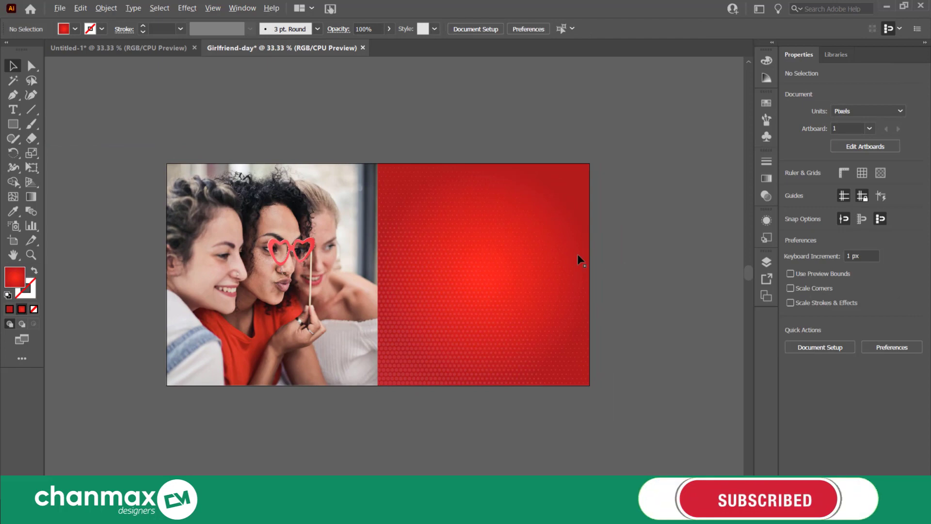
{"action": "scroll", "coordinate": [577, 254], "scroll_direction": "up", "scroll_amount": 1}
{"action": "scroll", "coordinate": [629, 249], "scroll_direction": "up", "scroll_amount": 1}
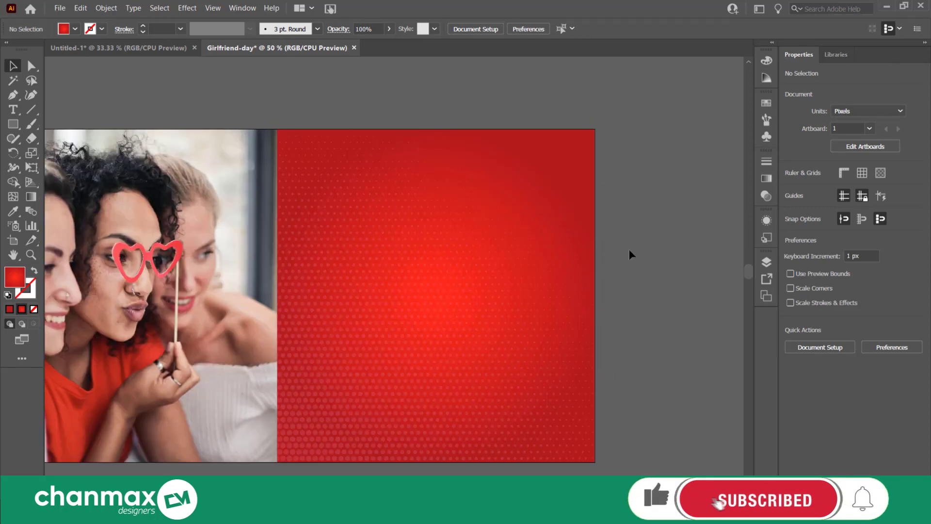
{"action": "scroll", "coordinate": [628, 249], "scroll_direction": "down", "scroll_amount": 2}
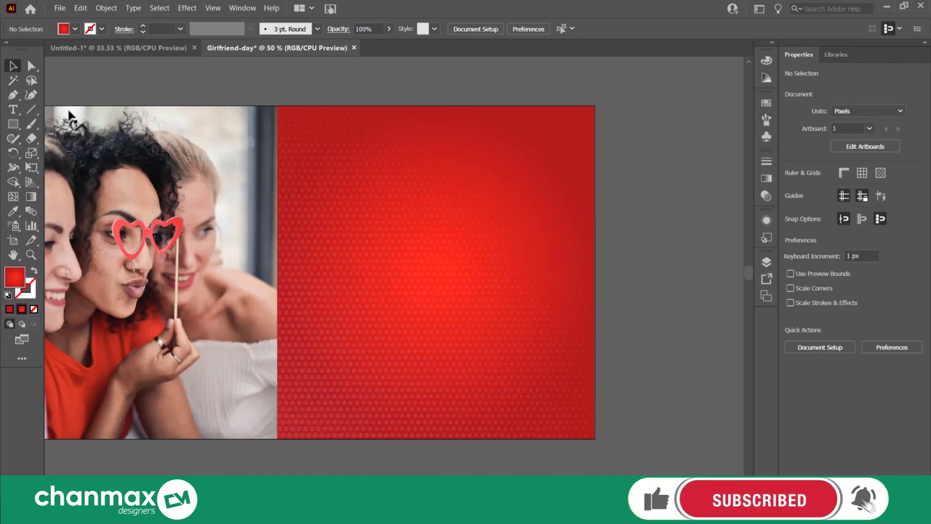
Add a two-line 100 pt Bebas Kai heading reading "HAPPY NATIONAL" and "GIRLFREIND DAY" near the red panel's upper edge
{"action": "left_click", "coordinate": [13, 111]}
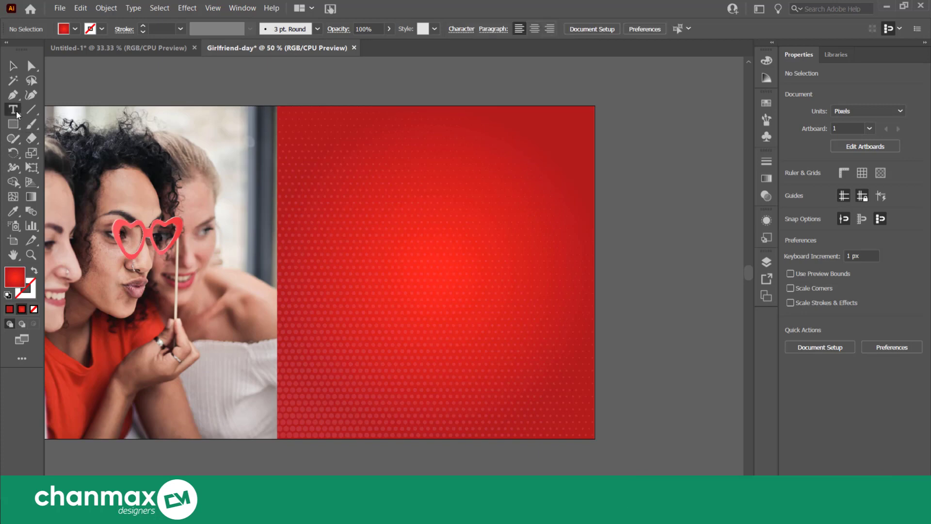
{"action": "left_click", "coordinate": [368, 215]}
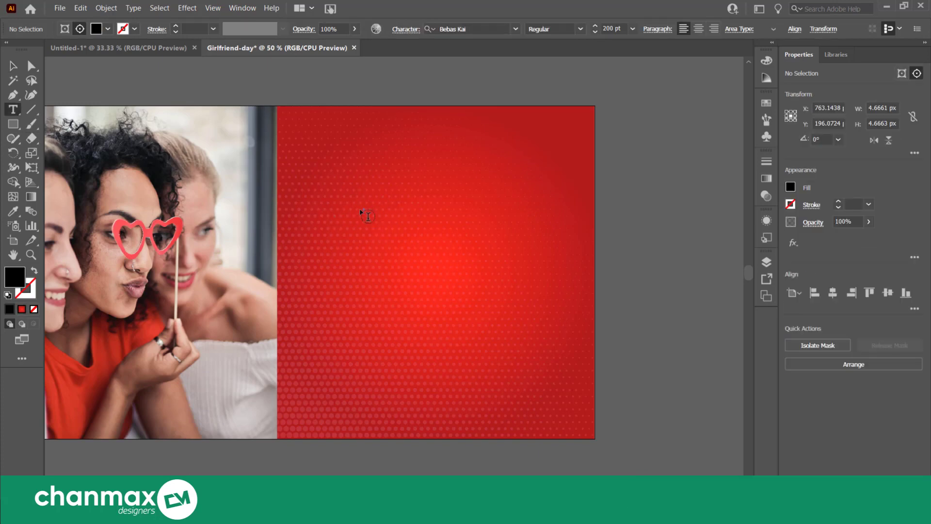
{"action": "left_click", "coordinate": [468, 170]}
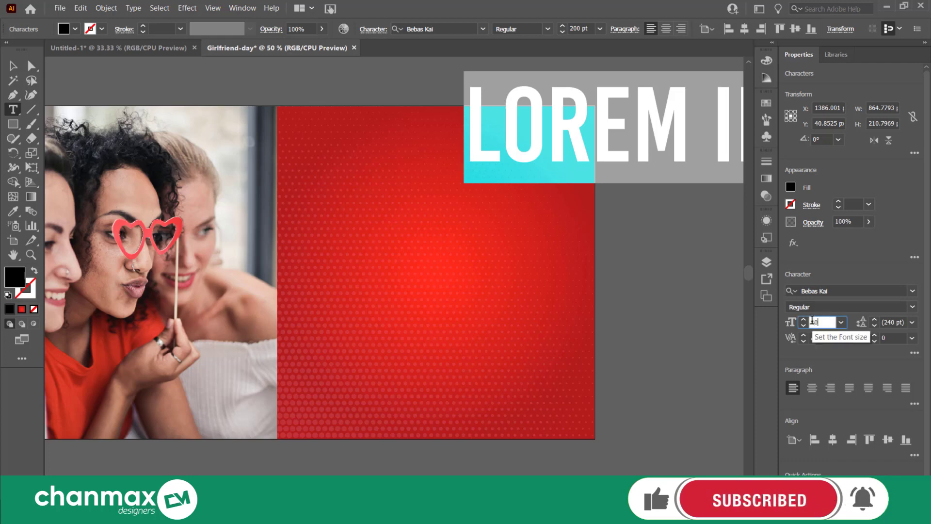
{"action": "type", "text": "0"}
{"action": "key", "text": "Return"}
{"action": "type", "text": "HA"}
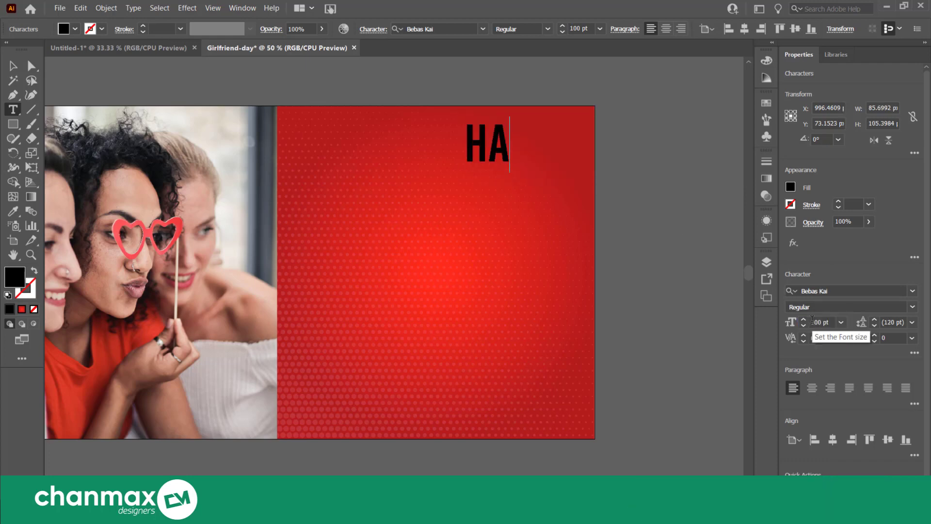
{"action": "type", "text": "HAPP"}
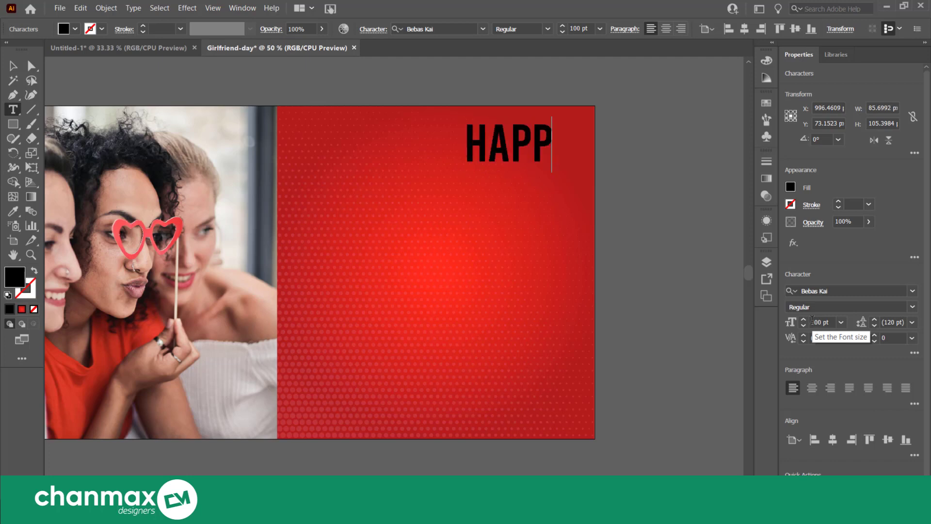
{"action": "type", "text": "Y NATIONAL"}
{"action": "key", "text": "Return"}
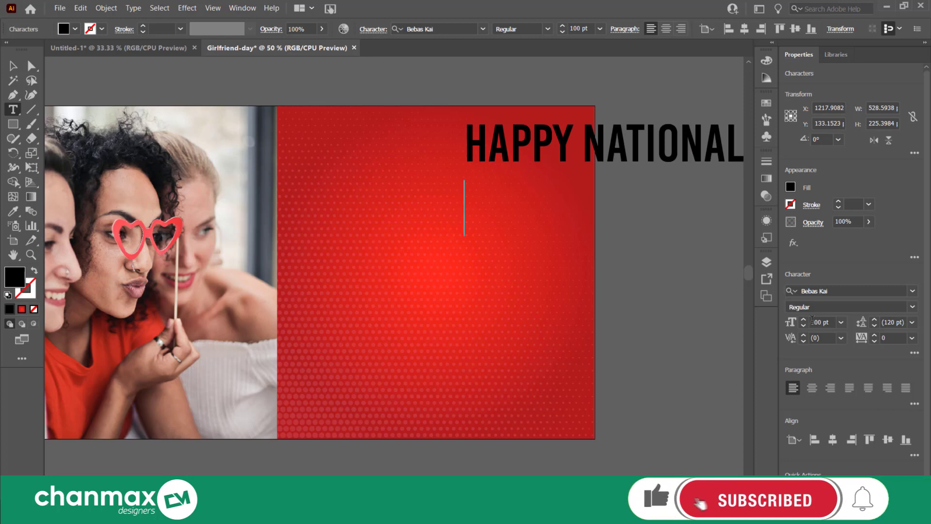
{"action": "type", "text": "GIRLFR"}
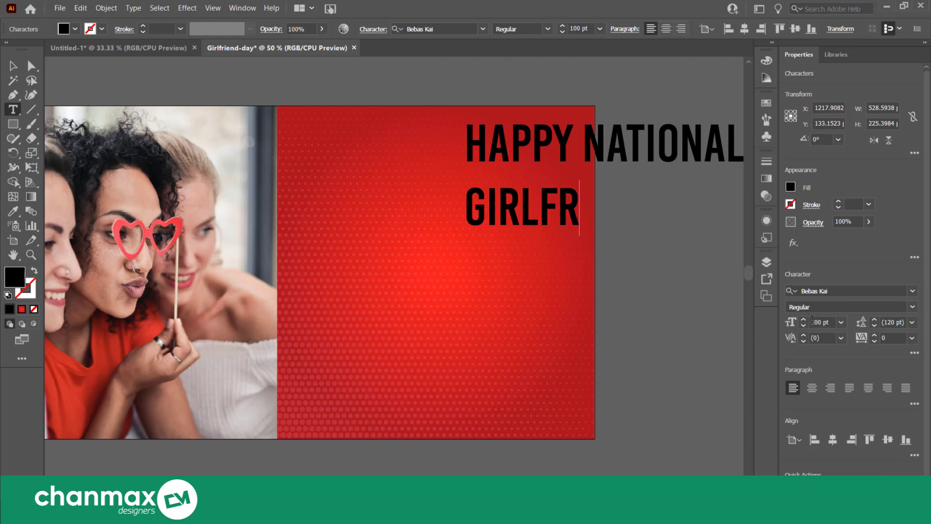
{"action": "type", "text": "EIND DAY"}
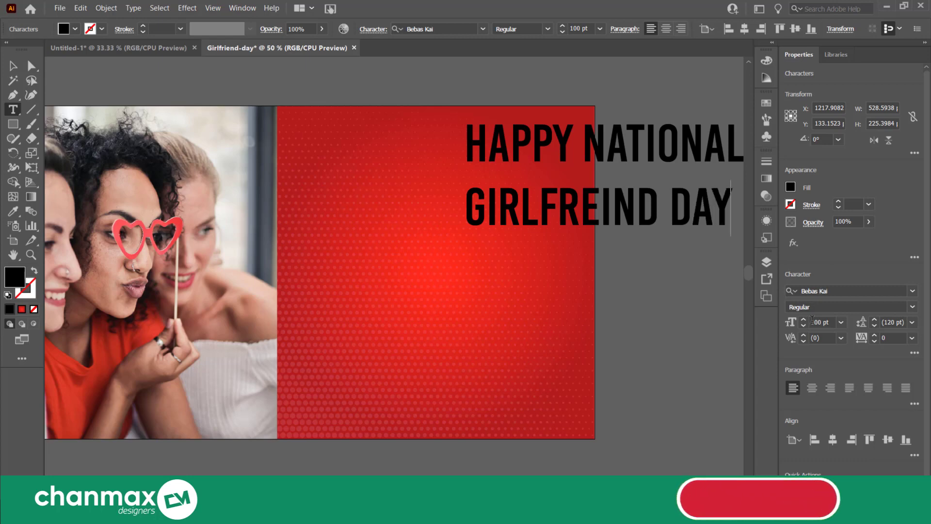
Move the two-line heading so it sits over the upper part of the red panel
{"action": "key", "text": "ctrl+a"}
{"action": "left_click", "coordinate": [13, 66]}
{"action": "left_click_drag", "start_coordinate": [565, 156], "coordinate": [374, 171]}
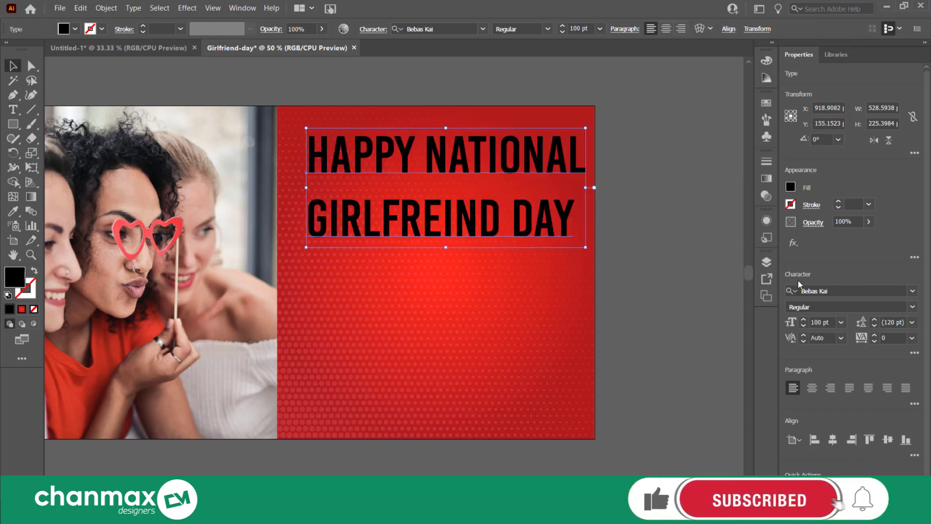
Change the heading's font to Butter Chicken and its fill colour to white
{"action": "left_click", "coordinate": [842, 289]}
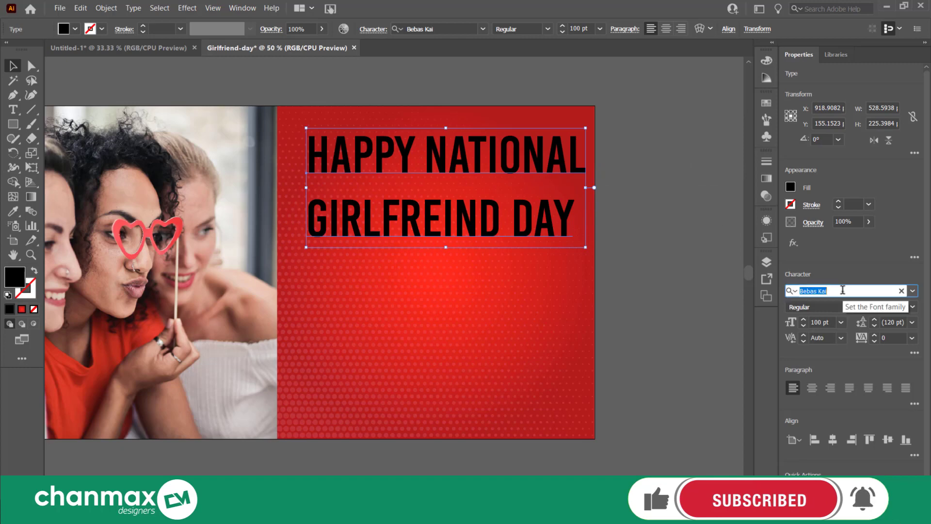
{"action": "type", "text": "but"}
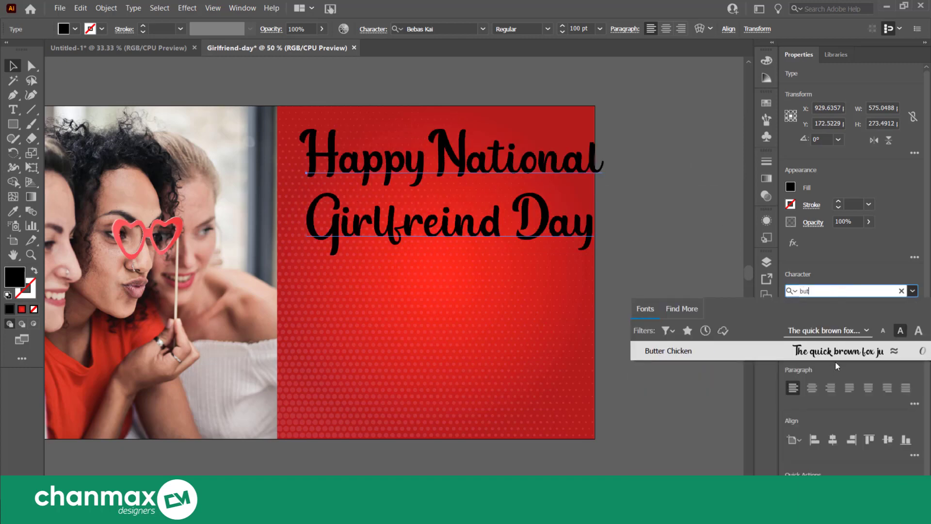
{"action": "left_click", "coordinate": [837, 359]}
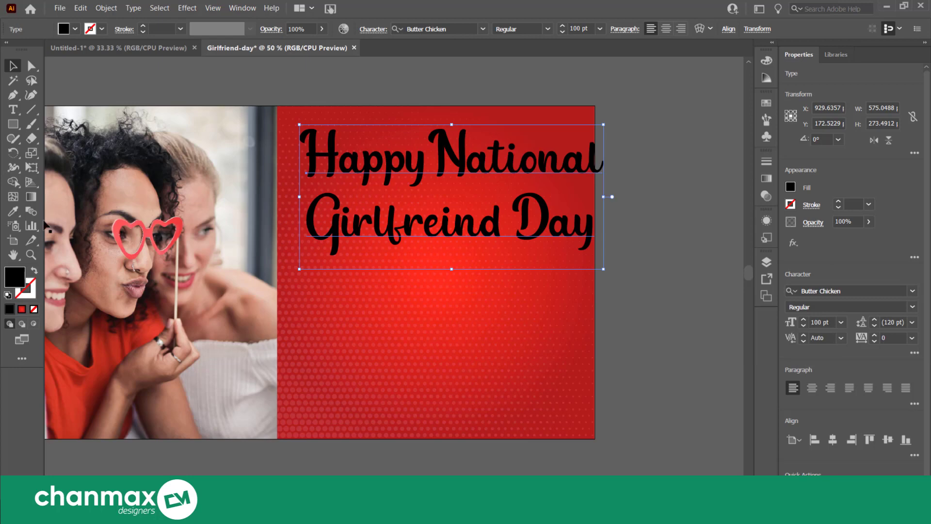
{"action": "double_click", "coordinate": [14, 279]}
{"action": "type", "text": "ffffff"}
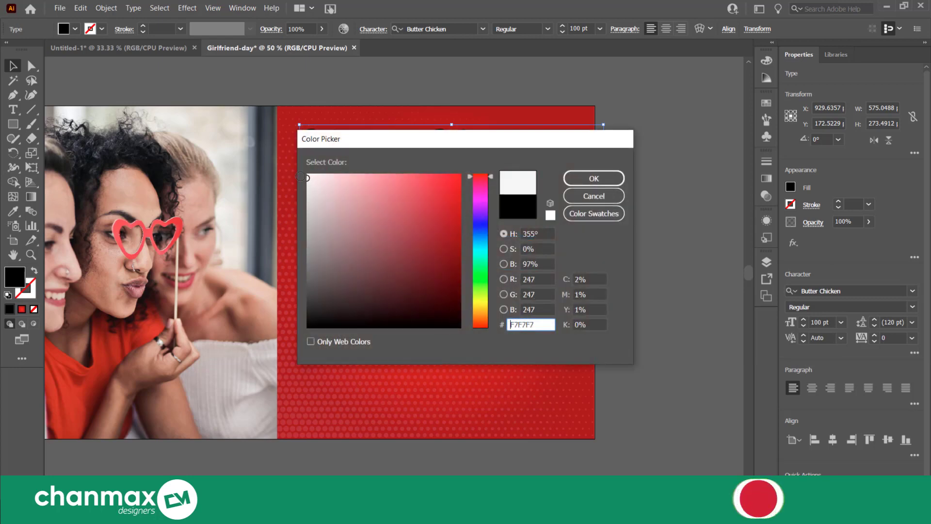
{"action": "left_click", "coordinate": [583, 177]}
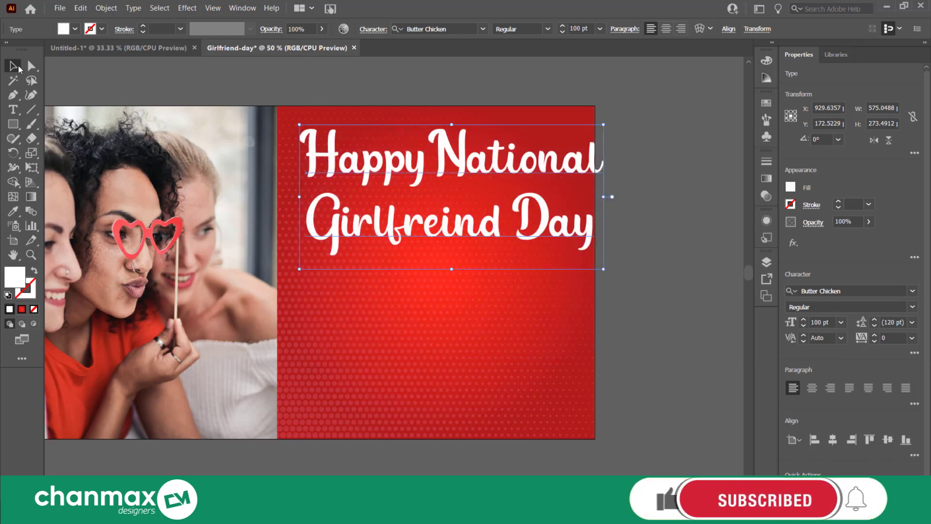
Scale the heading down to about 75.6 pt and position it within the red panel with margins on both sides
{"action": "left_click", "coordinate": [651, 258]}
{"action": "scroll", "coordinate": [651, 259], "scroll_direction": "up", "scroll_amount": 2}
{"action": "left_click", "coordinate": [552, 269]}
{"action": "left_click_drag", "start_coordinate": [606, 243], "coordinate": [565, 243]}
{"action": "scroll", "coordinate": [639, 238], "scroll_direction": "up", "scroll_amount": 1}
{"action": "left_click_drag", "start_coordinate": [639, 238], "coordinate": [733, 222]}
{"action": "left_click", "coordinate": [694, 275]}
{"action": "left_click_drag", "start_coordinate": [615, 267], "coordinate": [575, 287]}
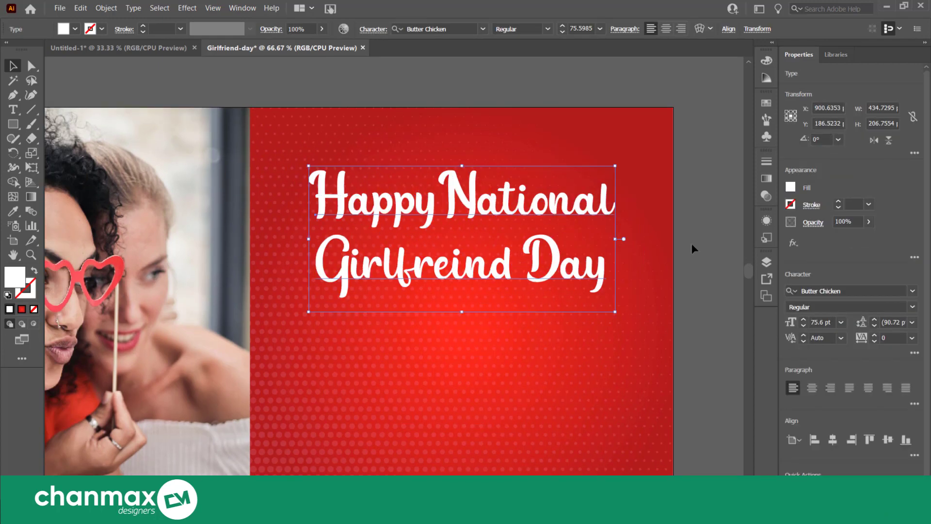
Move the heading slightly lower on the red panel
{"action": "left_click", "coordinate": [691, 243]}
{"action": "left_click", "coordinate": [509, 276]}
{"action": "left_click_drag", "start_coordinate": [509, 276], "coordinate": [511, 298]}
{"action": "left_click", "coordinate": [696, 244]}
Move the balloon bunch from outside the artboard onto the red panel, over the right half of the heading
{"action": "scroll", "coordinate": [696, 245], "scroll_direction": "down", "scroll_amount": 1}
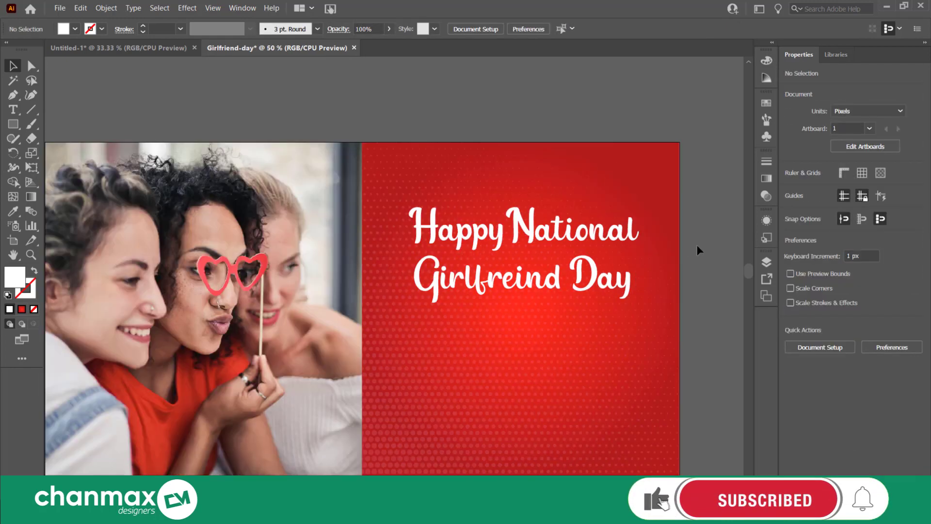
{"action": "left_click_drag", "start_coordinate": [697, 244], "coordinate": [511, 249]}
{"action": "scroll", "coordinate": [513, 246], "scroll_direction": "down", "scroll_amount": 1}
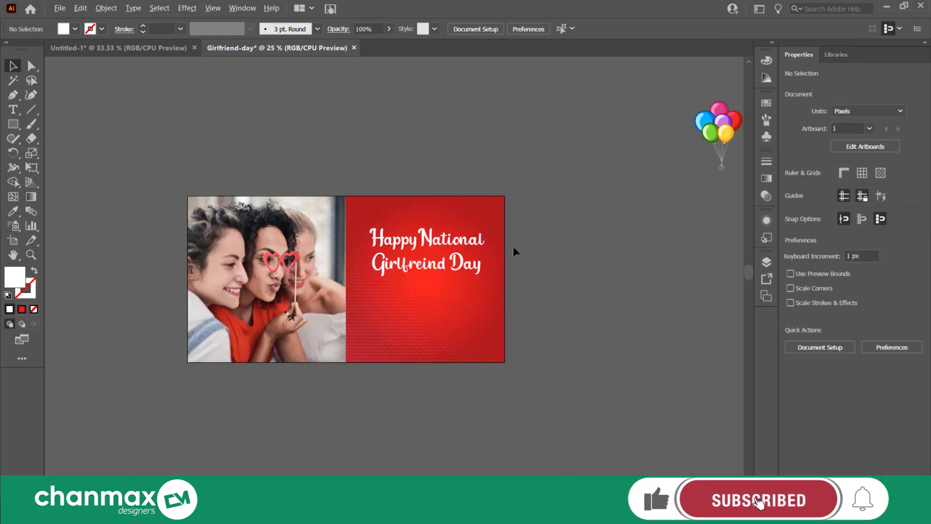
{"action": "double_click", "coordinate": [723, 138]}
{"action": "left_click", "coordinate": [572, 189]}
{"action": "double_click", "coordinate": [572, 162]}
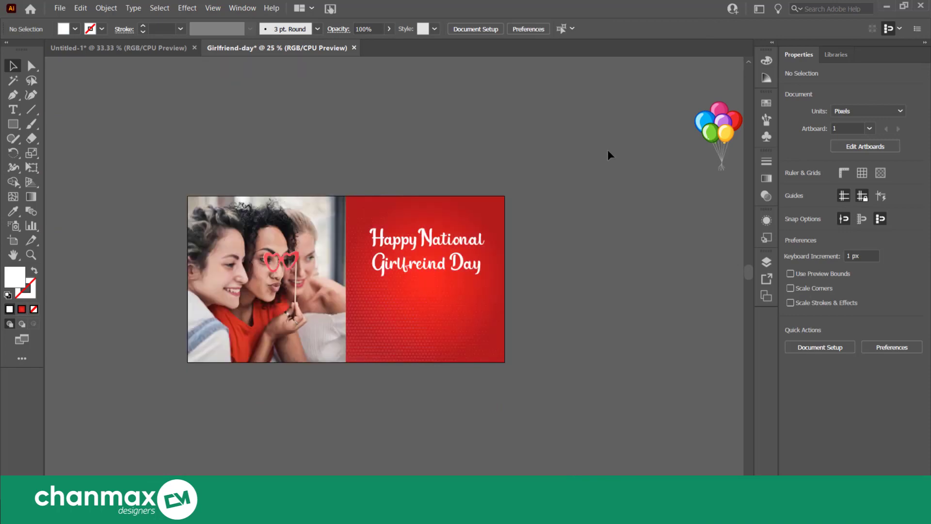
{"action": "left_click_drag", "start_coordinate": [723, 138], "coordinate": [455, 227]}
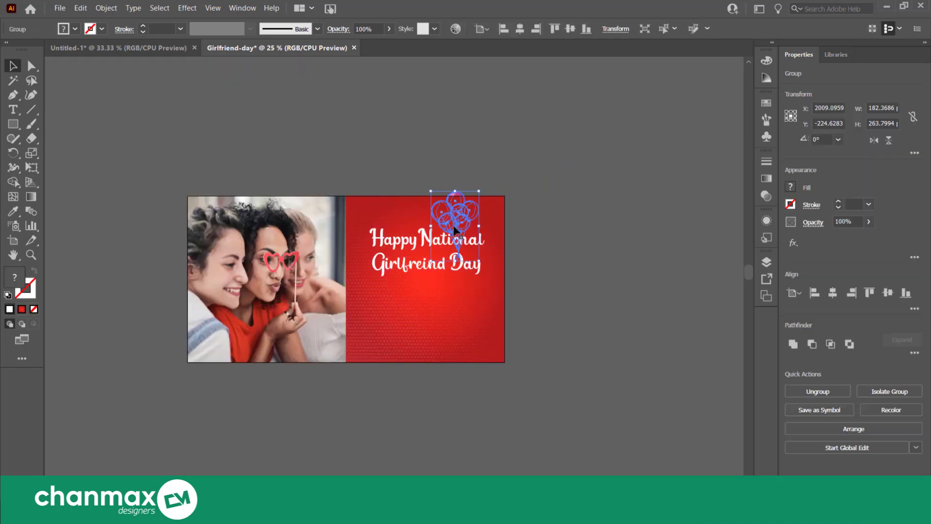
Bring the balloon bunch to the front so it lies above the red panel and heading
{"action": "scroll", "coordinate": [454, 227], "scroll_direction": "up", "scroll_amount": 3}
{"action": "scroll", "coordinate": [455, 228], "scroll_direction": "up", "scroll_amount": 1}
{"action": "scroll", "coordinate": [456, 228], "scroll_direction": "down", "scroll_amount": 1}
{"action": "left_click", "coordinate": [695, 216]}
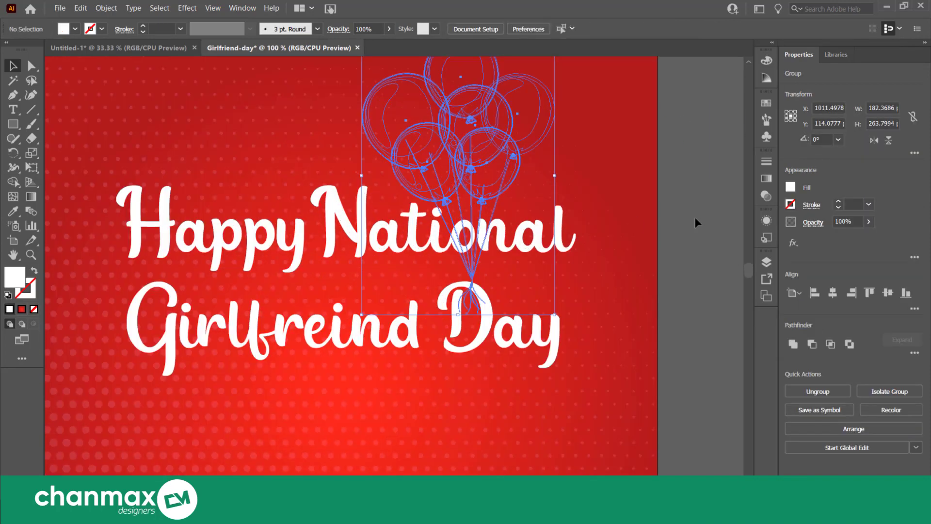
{"action": "scroll", "coordinate": [589, 233], "scroll_direction": "down", "scroll_amount": 2}
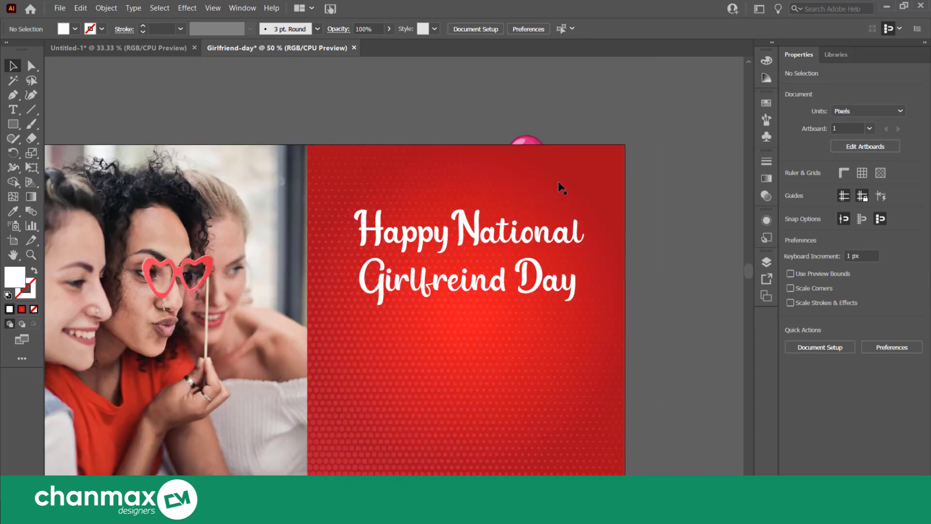
{"action": "right_click", "coordinate": [528, 141]}
{"action": "mouse_move", "coordinate": [613, 263]}
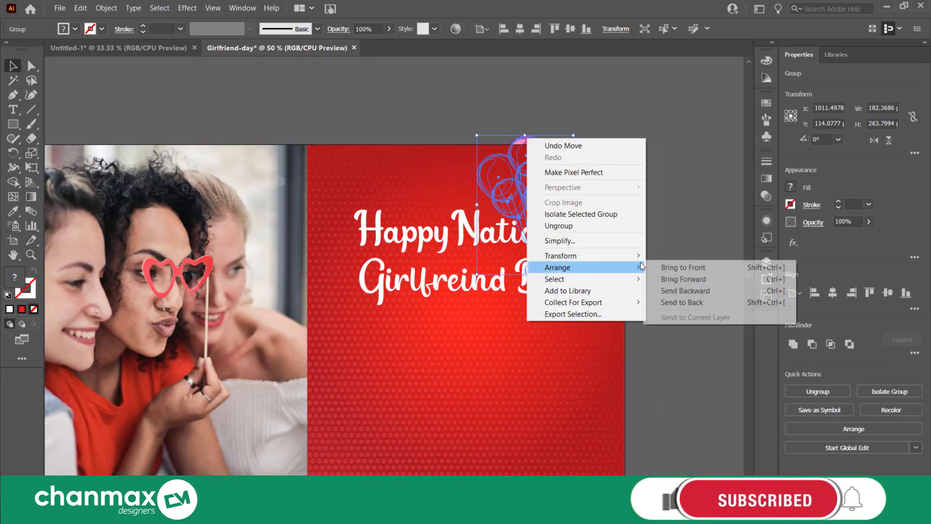
{"action": "left_click", "coordinate": [655, 267]}
{"action": "left_click", "coordinate": [650, 256]}
{"action": "scroll", "coordinate": [580, 276], "scroll_direction": "up", "scroll_amount": 1}
{"action": "left_click", "coordinate": [537, 232]}
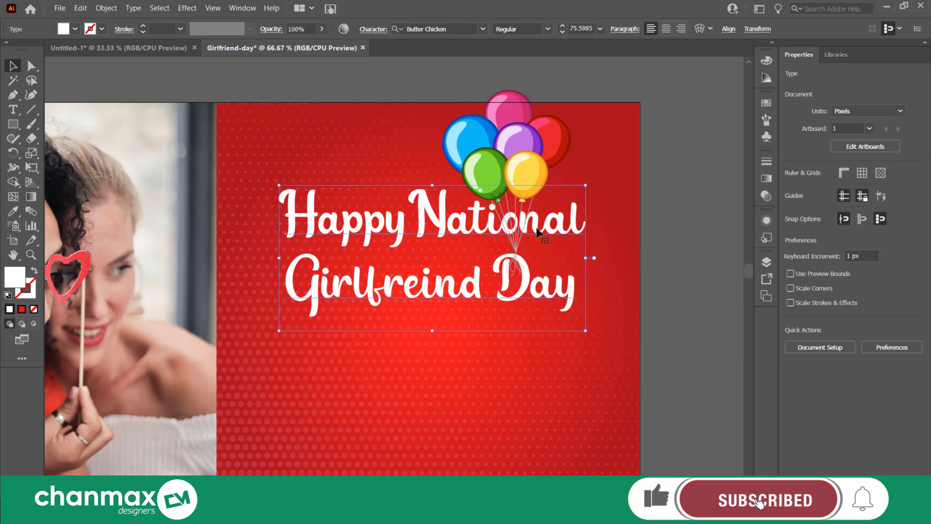
{"action": "right_click", "coordinate": [536, 229]}
{"action": "left_click", "coordinate": [658, 175]}
{"action": "left_click", "coordinate": [659, 175]}
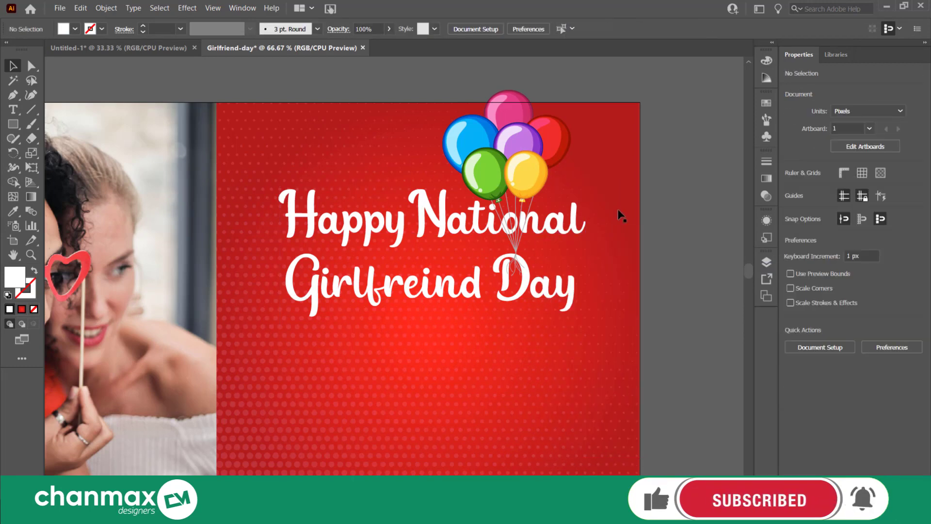
Move the balloon bunch and the heading down together so the balloons fit inside the red panel
{"action": "scroll", "coordinate": [617, 213], "scroll_direction": "up", "scroll_amount": 1}
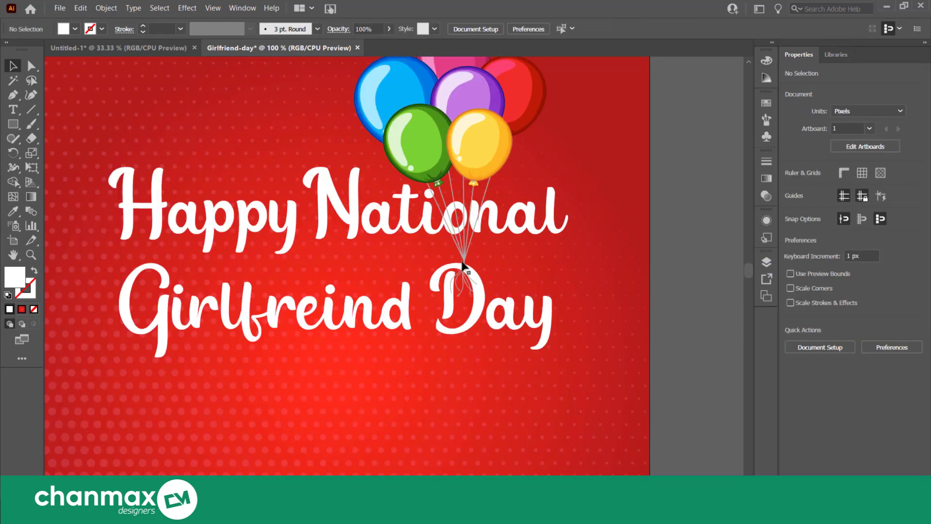
{"action": "left_click", "coordinate": [465, 262]}
{"action": "scroll", "coordinate": [464, 262], "scroll_direction": "up", "scroll_amount": 2}
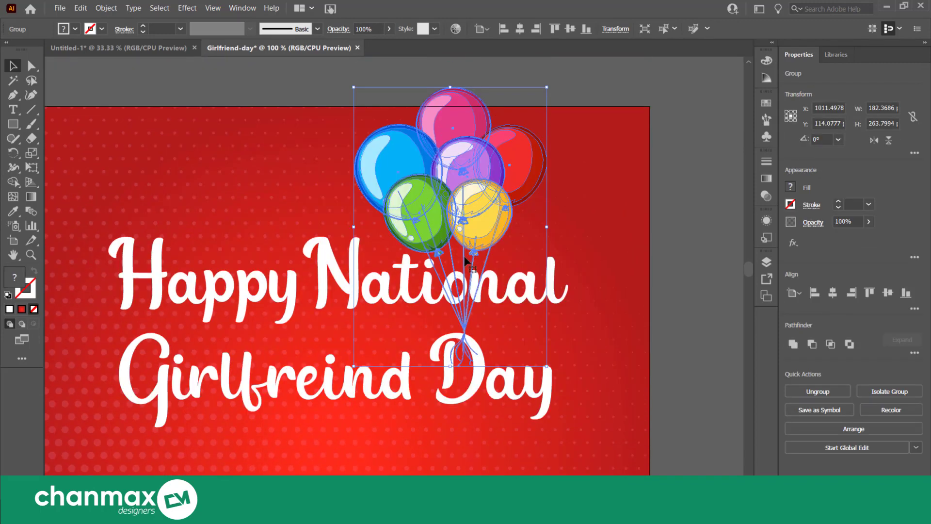
{"action": "scroll", "coordinate": [465, 261], "scroll_direction": "down", "scroll_amount": 2}
{"action": "scroll", "coordinate": [464, 261], "scroll_direction": "down", "scroll_amount": 1}
{"action": "left_click", "coordinate": [424, 309], "text": "shift"}
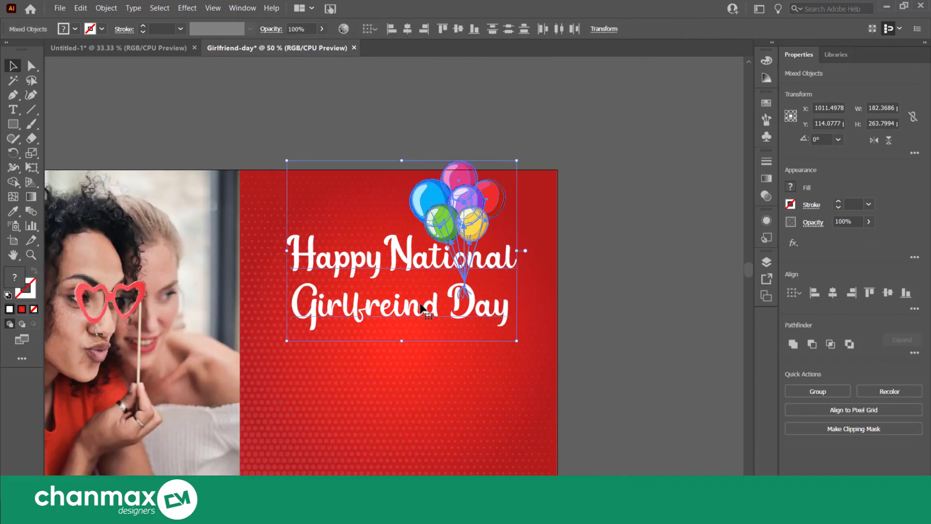
{"action": "left_click_drag", "start_coordinate": [465, 269], "coordinate": [461, 305]}
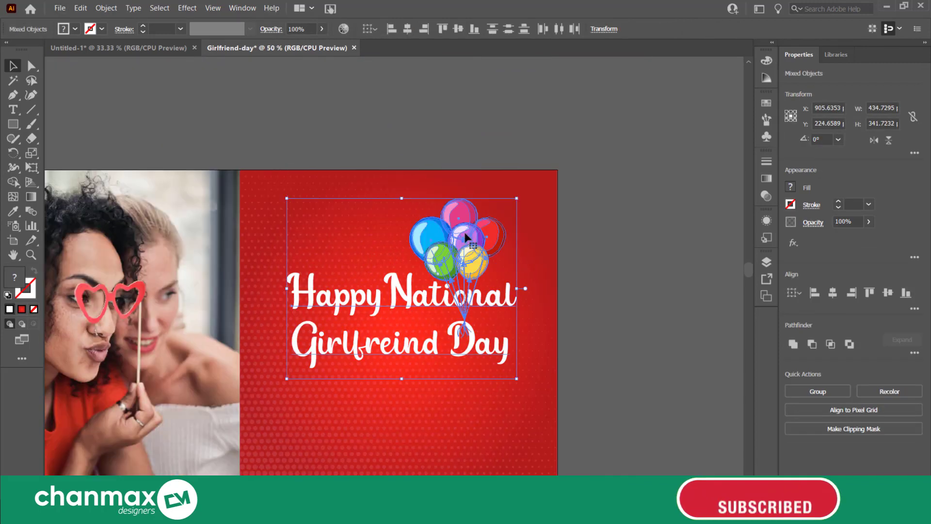
{"action": "left_click", "coordinate": [598, 232]}
Raise only the balloon bunch so the balloons sit above the heading with just their strings crossing the text
{"action": "scroll", "coordinate": [448, 306], "scroll_direction": "up", "scroll_amount": 2}
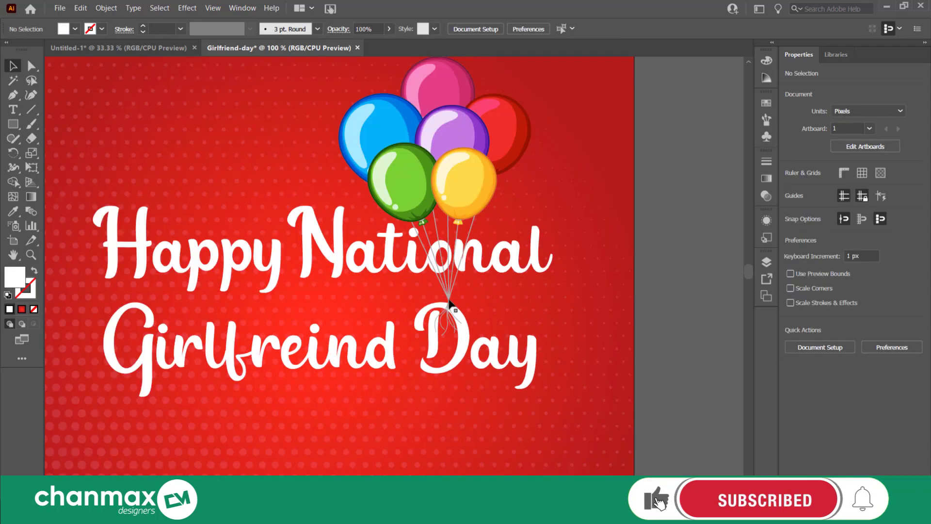
{"action": "left_click", "coordinate": [449, 304]}
{"action": "scroll", "coordinate": [441, 202], "scroll_direction": "up", "scroll_amount": 3}
{"action": "left_click_drag", "start_coordinate": [435, 148], "coordinate": [435, 109]}
{"action": "left_click", "coordinate": [658, 305]}
{"action": "scroll", "coordinate": [657, 317], "scroll_direction": "down", "scroll_amount": 2}
{"action": "scroll", "coordinate": [658, 315], "scroll_direction": "down", "scroll_amount": 2}
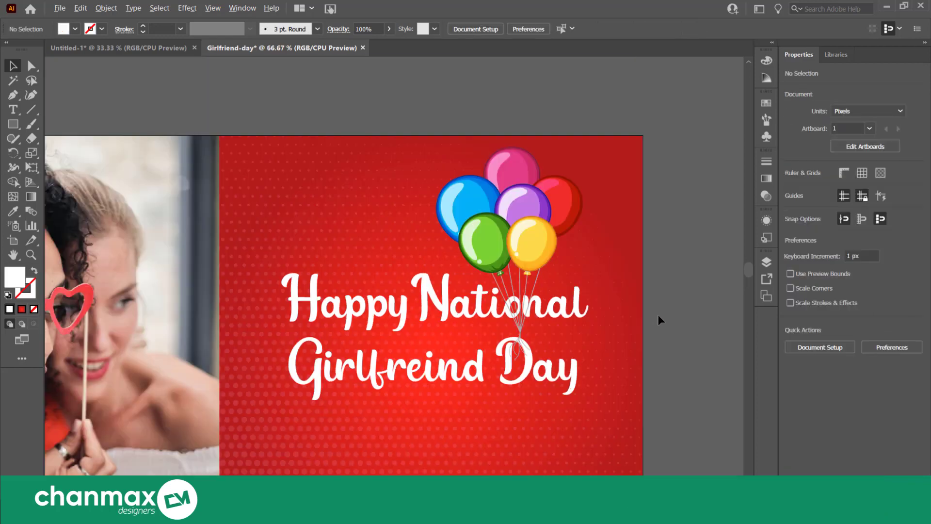
{"action": "left_click_drag", "start_coordinate": [671, 334], "coordinate": [633, 267]}
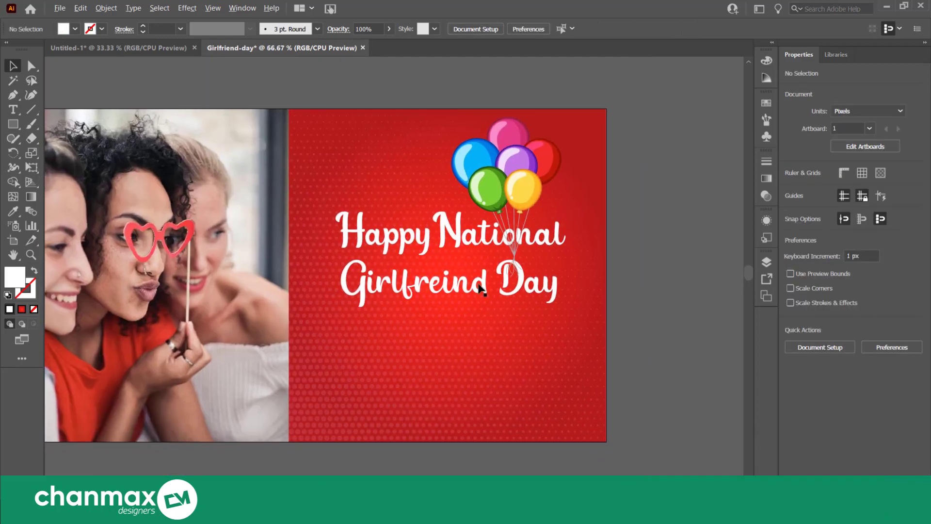
Select the heading and the balloon bunch together and nudge them slightly upward on the red panel
{"action": "scroll", "coordinate": [478, 286], "scroll_direction": "up", "scroll_amount": 1}
{"action": "scroll", "coordinate": [478, 284], "scroll_direction": "up", "scroll_amount": 1}
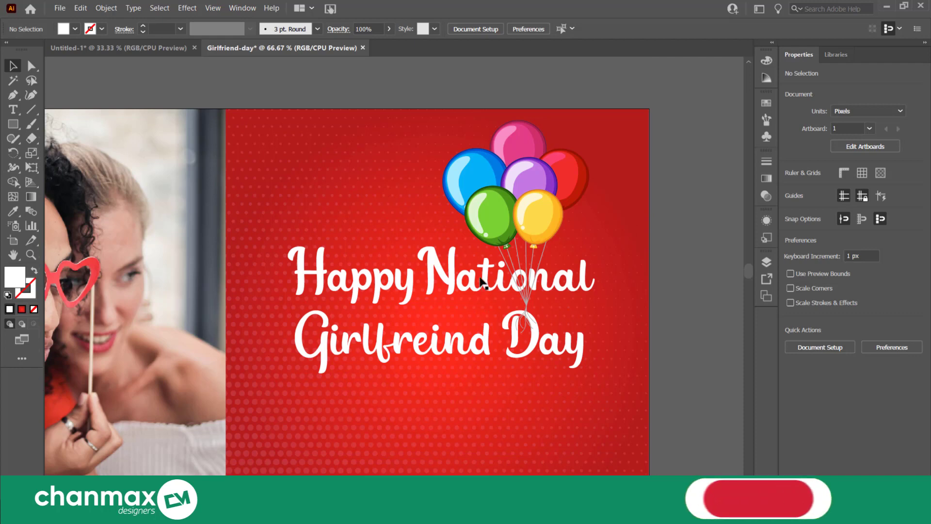
{"action": "left_click", "coordinate": [484, 284]}
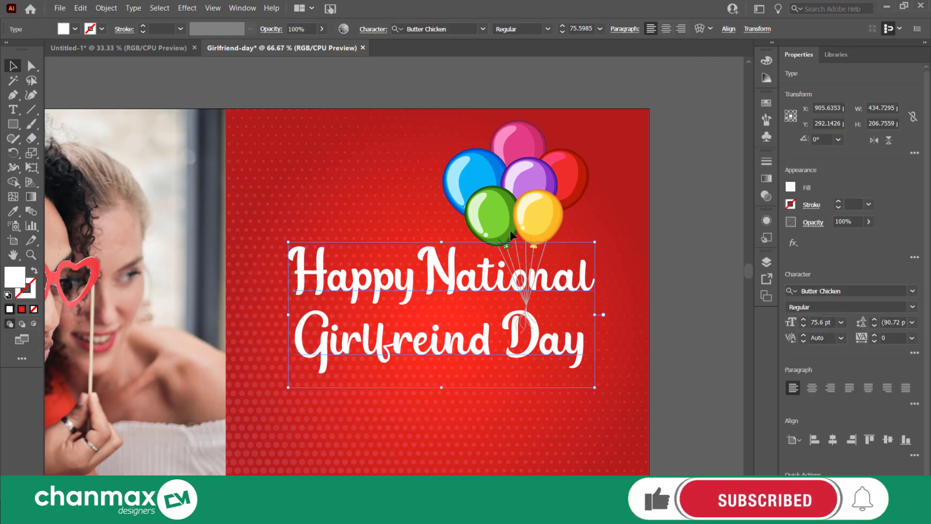
{"action": "left_click", "coordinate": [508, 247], "text": "shift"}
{"action": "key", "text": "Up"}
{"action": "key", "text": "Up"}
{"action": "key", "text": "Up"}
{"action": "key", "text": "Up"}
{"action": "key", "text": "Up"}
{"action": "key", "text": "Up"}
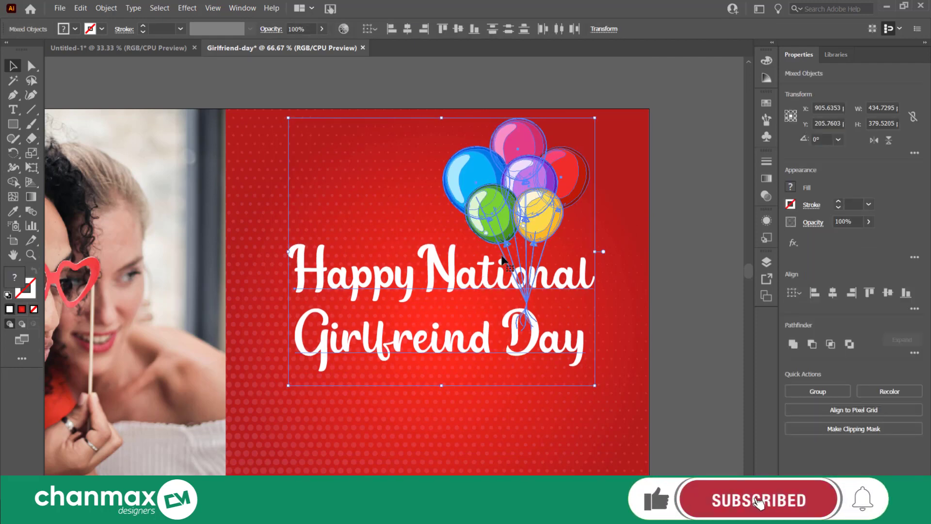
{"action": "key", "text": "ctrl+g"}
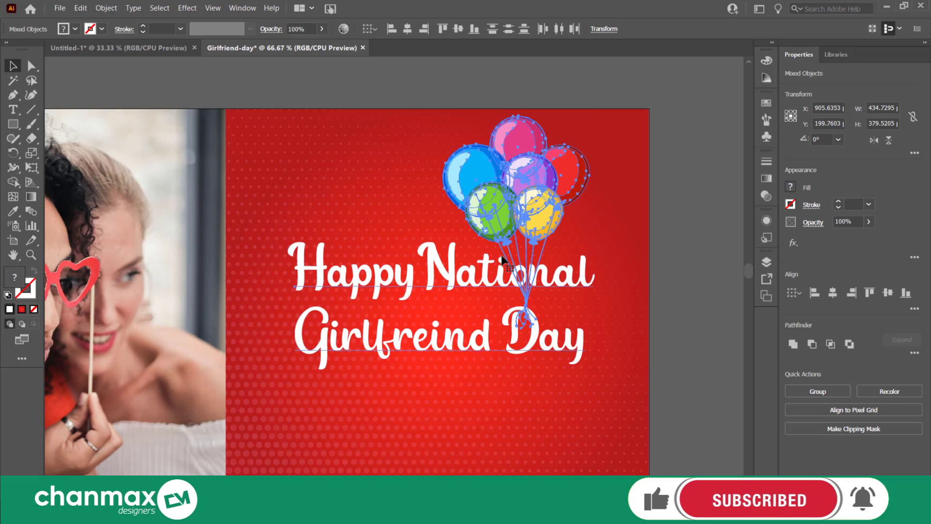
Group the heading with the balloon bunch and nudge the group slightly left on the red panel
{"action": "left_click", "coordinate": [683, 250]}
{"action": "scroll", "coordinate": [683, 249], "scroll_direction": "down", "scroll_amount": 2}
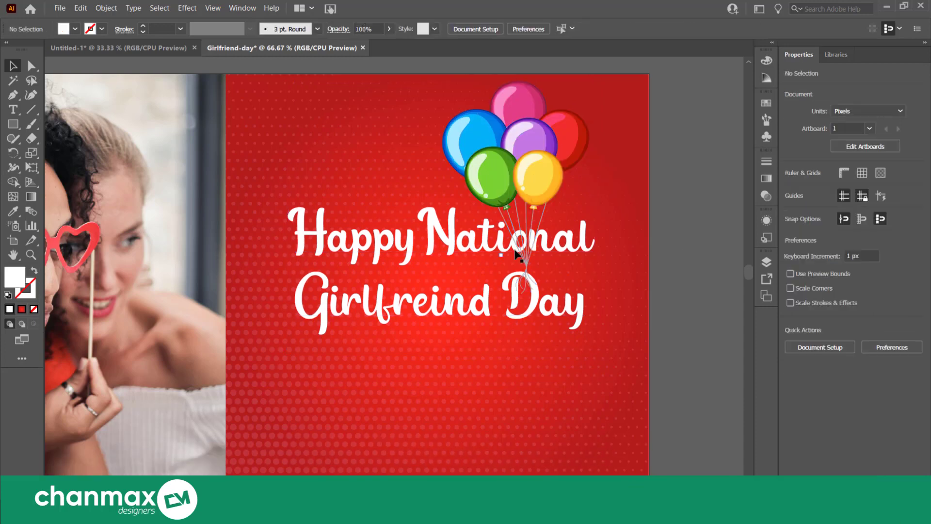
{"action": "left_click", "coordinate": [516, 249]}
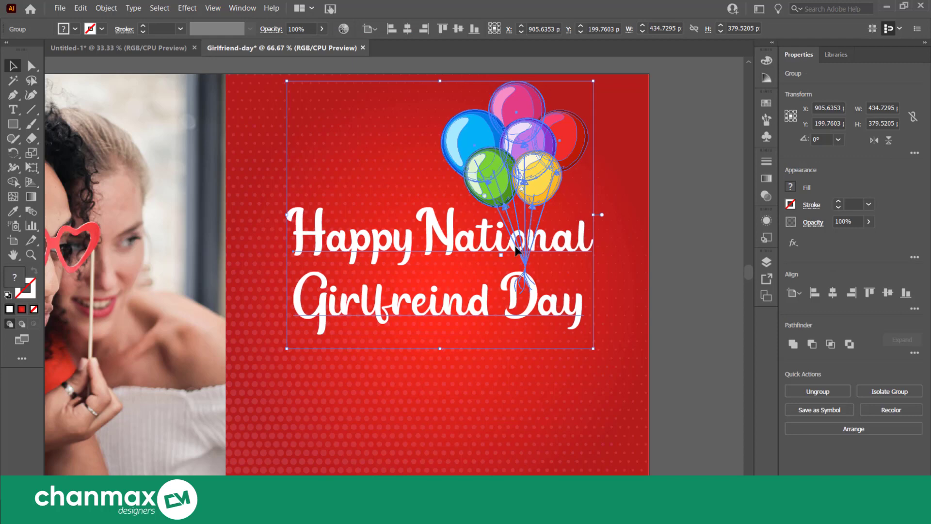
{"action": "left_click", "coordinate": [698, 222]}
{"action": "scroll", "coordinate": [697, 222], "scroll_direction": "down", "scroll_amount": 1}
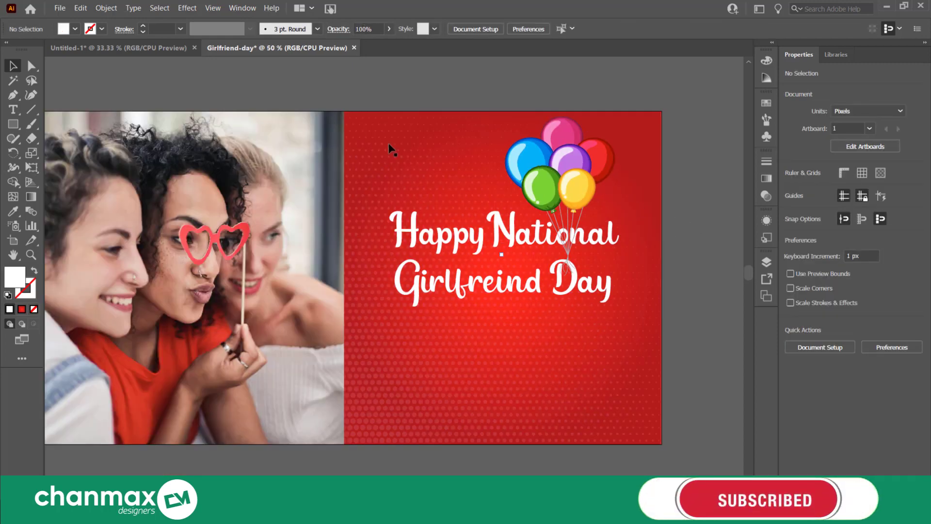
{"action": "scroll", "coordinate": [563, 237], "scroll_direction": "down", "scroll_amount": 1}
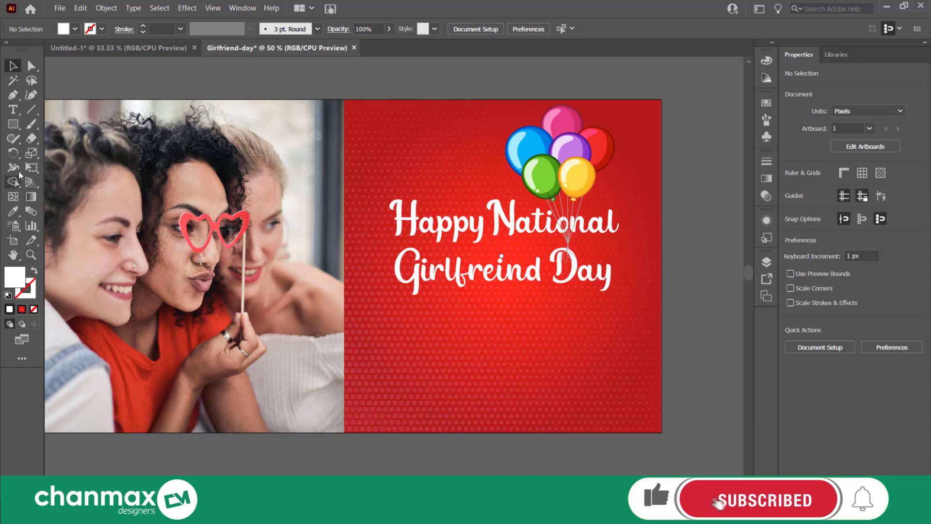
Set the Type tool to 20 pt Lora Regular for new text
{"action": "key", "text": "t"}
{"action": "scroll", "coordinate": [506, 352], "scroll_direction": "up", "scroll_amount": 1}
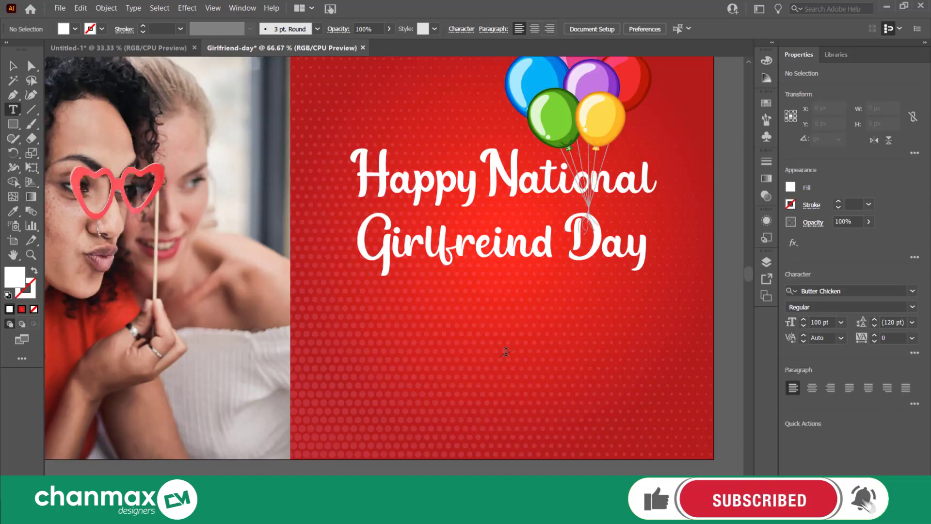
{"action": "left_click", "coordinate": [826, 321]}
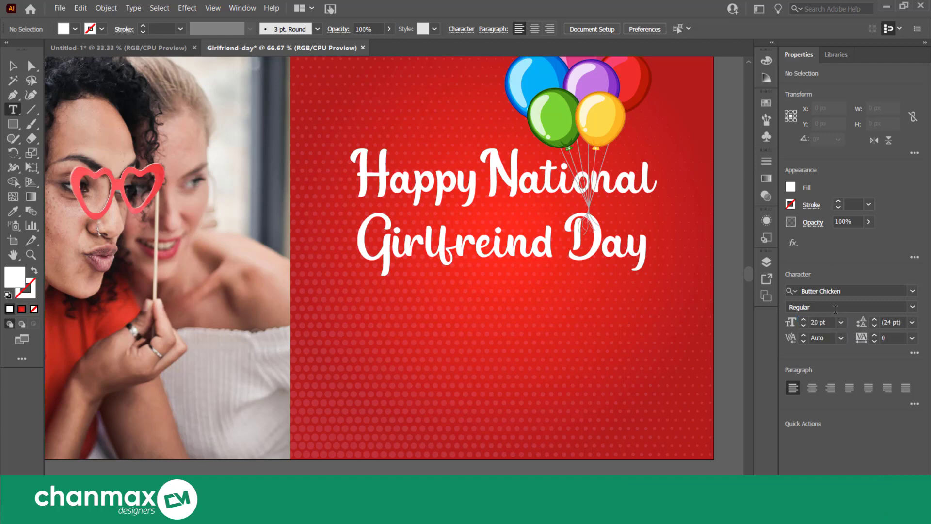
{"action": "left_click", "coordinate": [839, 289]}
{"action": "type", "text": "lora"}
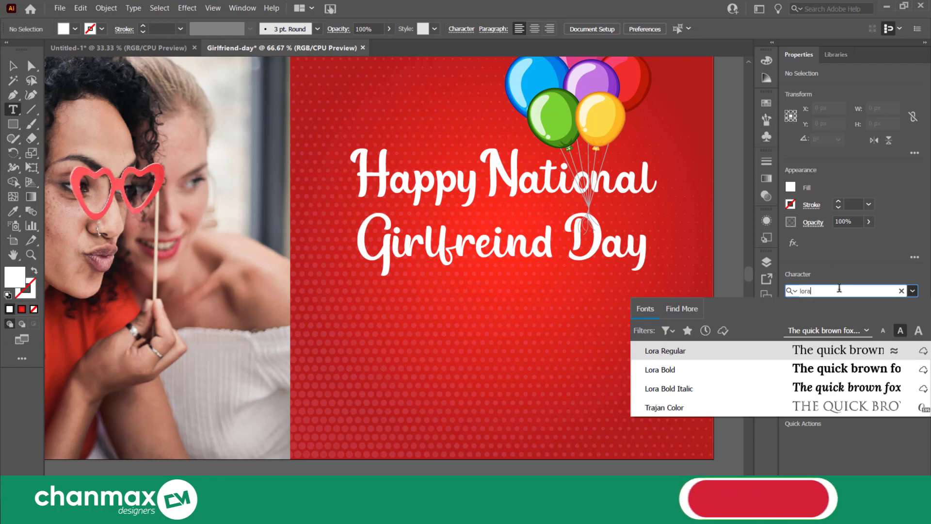
{"action": "key", "text": "Return"}
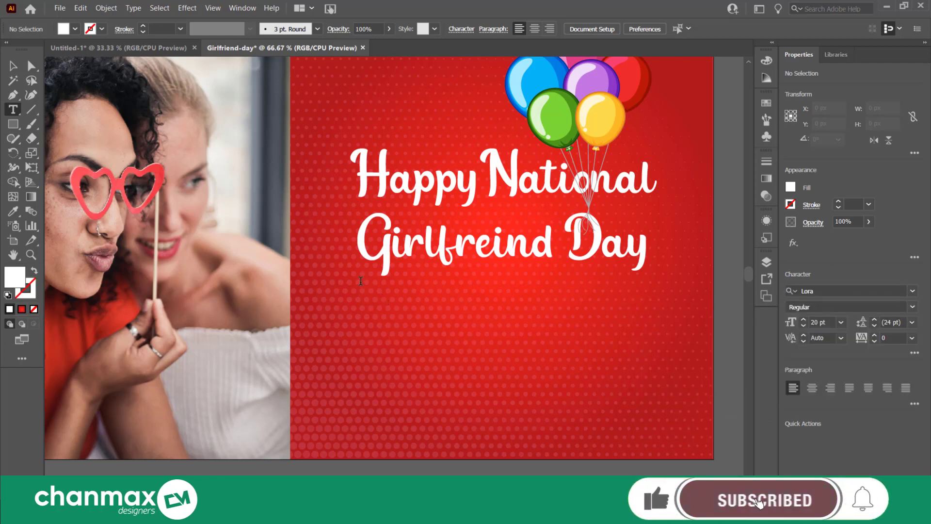
{"action": "left_click_drag", "start_coordinate": [366, 286], "coordinate": [450, 322]}
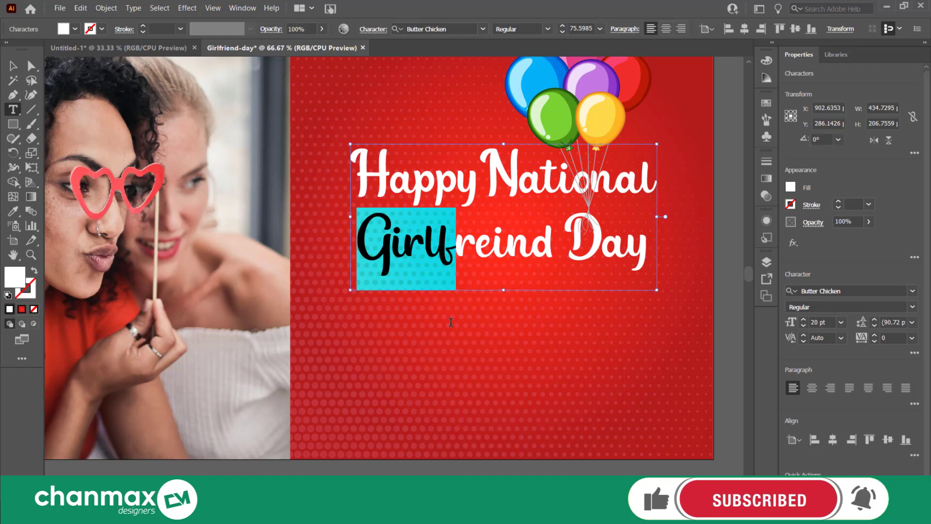
{"action": "left_click", "coordinate": [725, 293]}
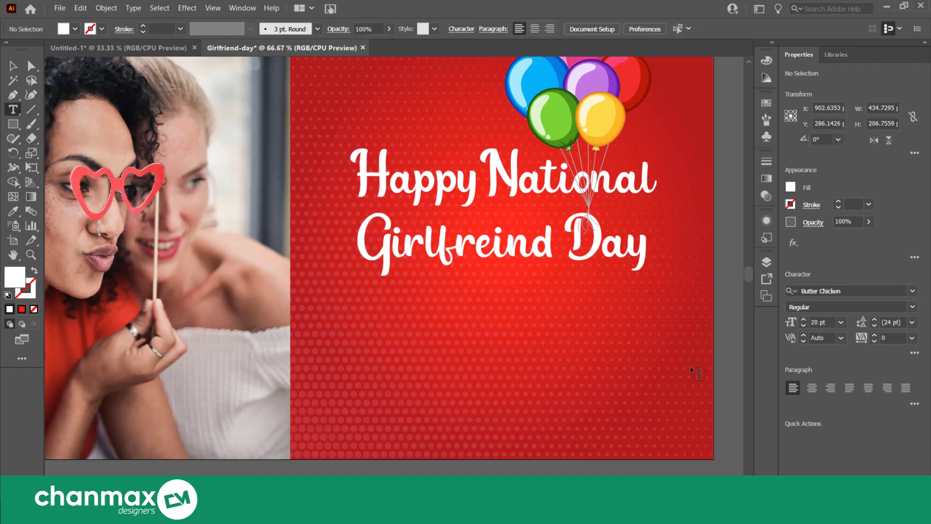
Create a placeholder paragraph in a text box about 407 × 102 px below the artboard and set its font to Lora
{"action": "scroll", "coordinate": [697, 370], "scroll_direction": "down", "scroll_amount": 1}
{"action": "left_click_drag", "start_coordinate": [610, 473], "coordinate": [671, 474]}
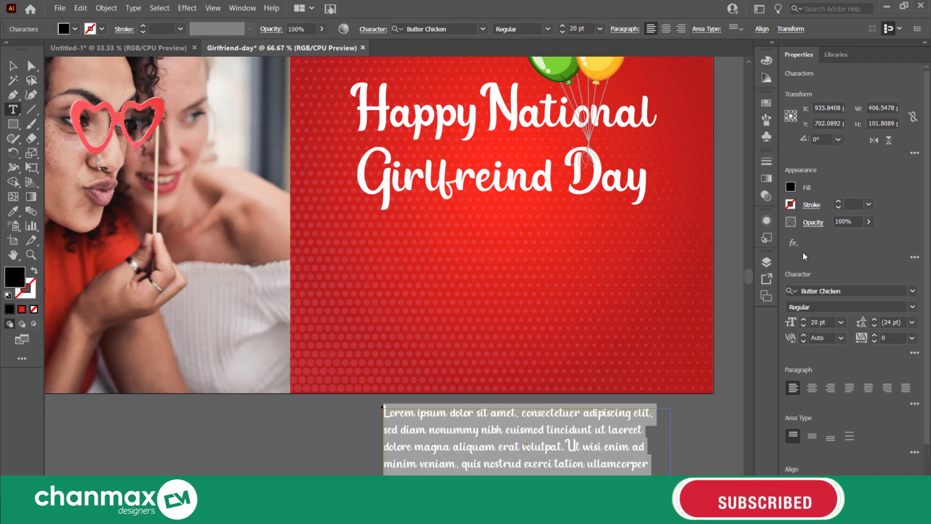
{"action": "left_click", "coordinate": [828, 290]}
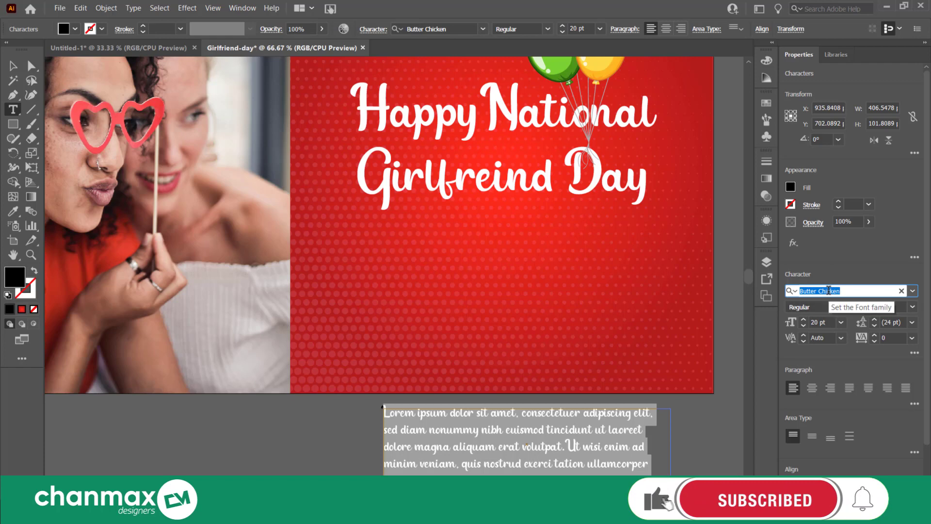
{"action": "type", "text": "Lora"}
{"action": "key", "text": "Return"}
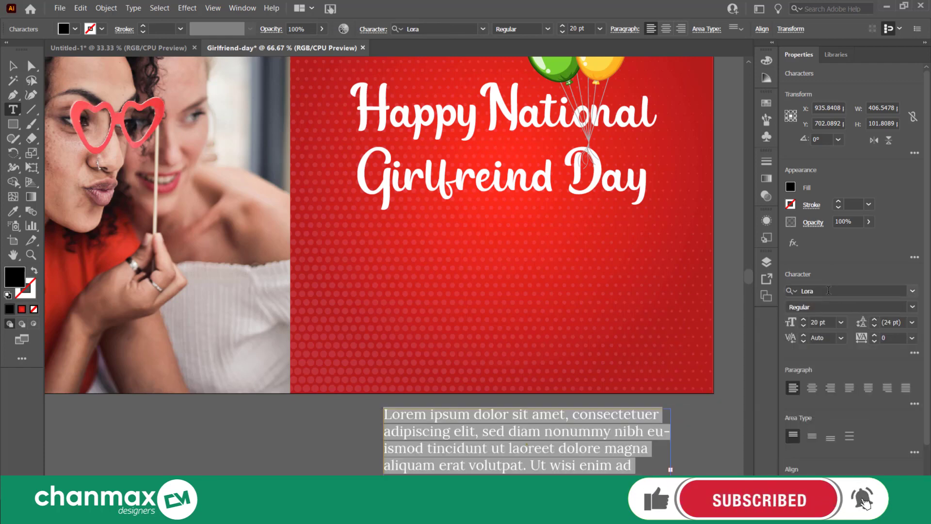
{"action": "left_click", "coordinate": [9, 67]}
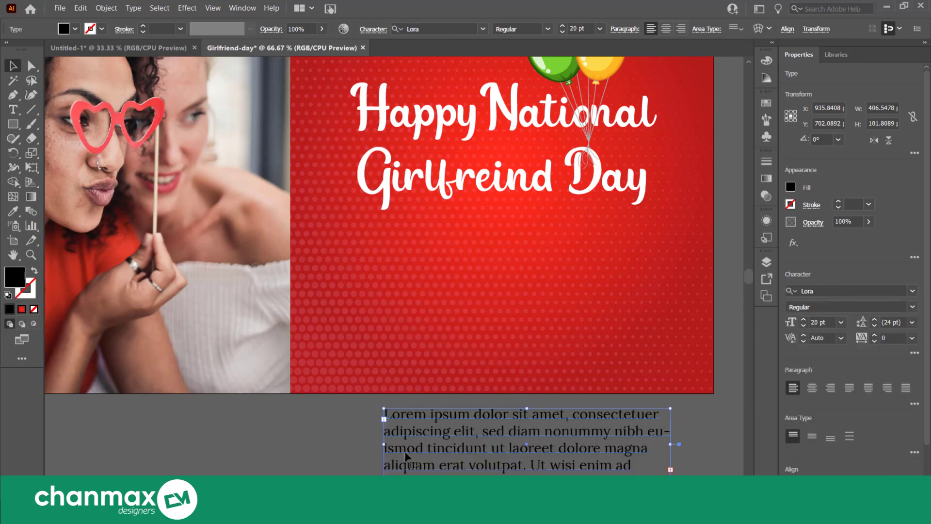
Change the placeholder paragraph's text fill to white (FFFFFF)
{"action": "double_click", "coordinate": [21, 277]}
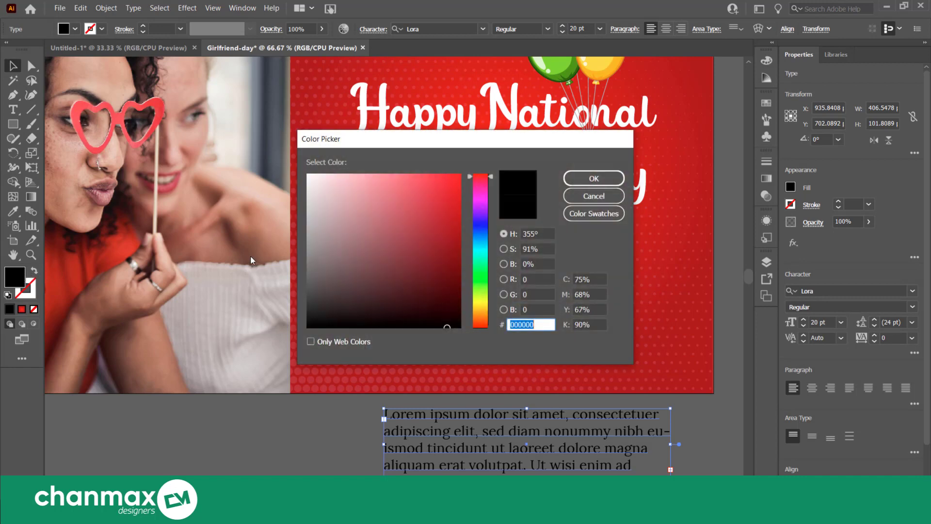
{"action": "type", "text": "ffffff"}
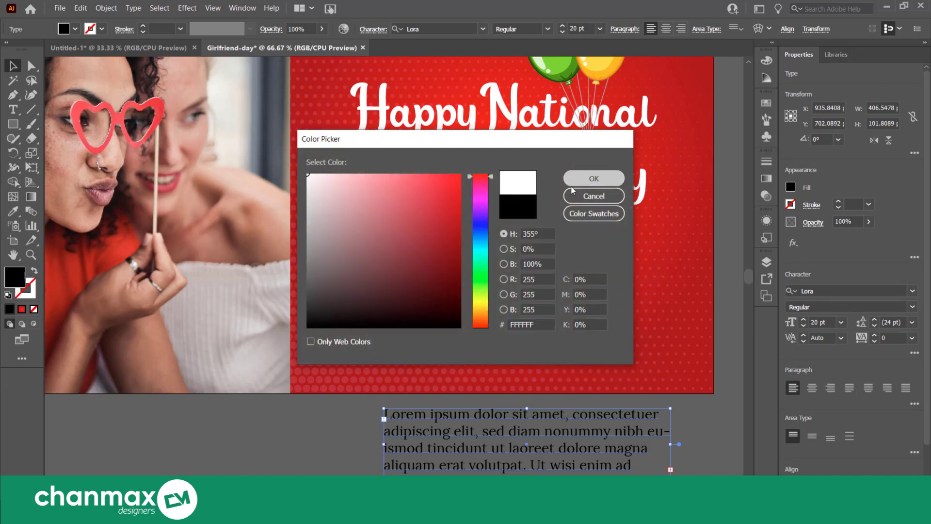
{"action": "left_click", "coordinate": [594, 178]}
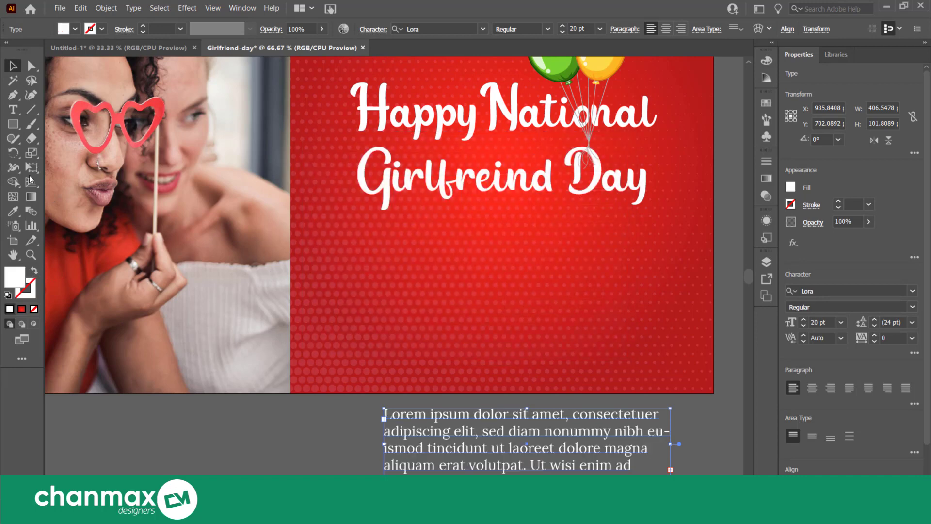
{"action": "left_click", "coordinate": [341, 441]}
Move the placeholder paragraph onto the red panel, just below the "Girlfreind Day" line
{"action": "left_click_drag", "start_coordinate": [415, 446], "coordinate": [394, 257]}
{"action": "scroll", "coordinate": [405, 255], "scroll_direction": "up", "scroll_amount": 9}
{"action": "scroll", "coordinate": [586, 320], "scroll_direction": "down", "scroll_amount": 4}
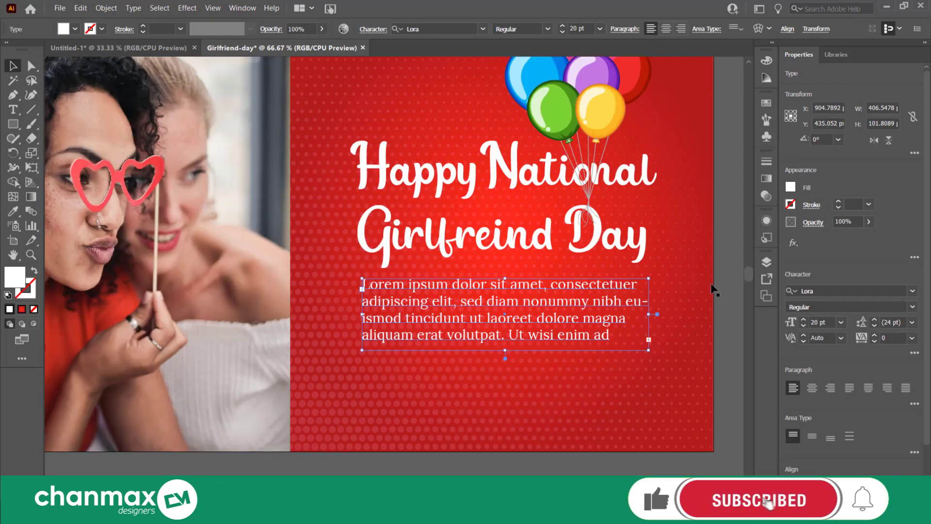
{"action": "left_click", "coordinate": [722, 288]}
{"action": "scroll", "coordinate": [620, 306], "scroll_direction": "up", "scroll_amount": 1}
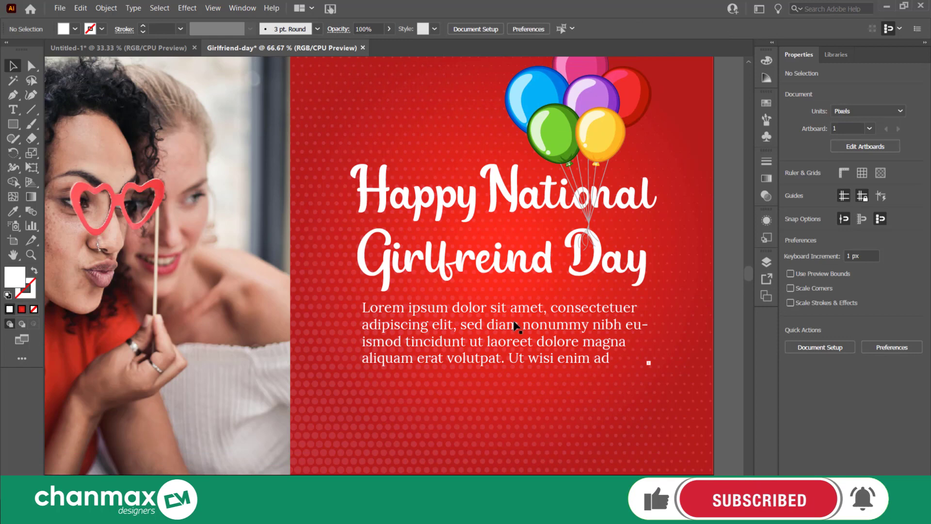
Reduce the placeholder paragraph's font size to 18 pt
{"action": "left_click", "coordinate": [515, 327]}
{"action": "scroll", "coordinate": [513, 321], "scroll_direction": "up", "scroll_amount": 2}
{"action": "scroll", "coordinate": [513, 321], "scroll_direction": "down", "scroll_amount": 1}
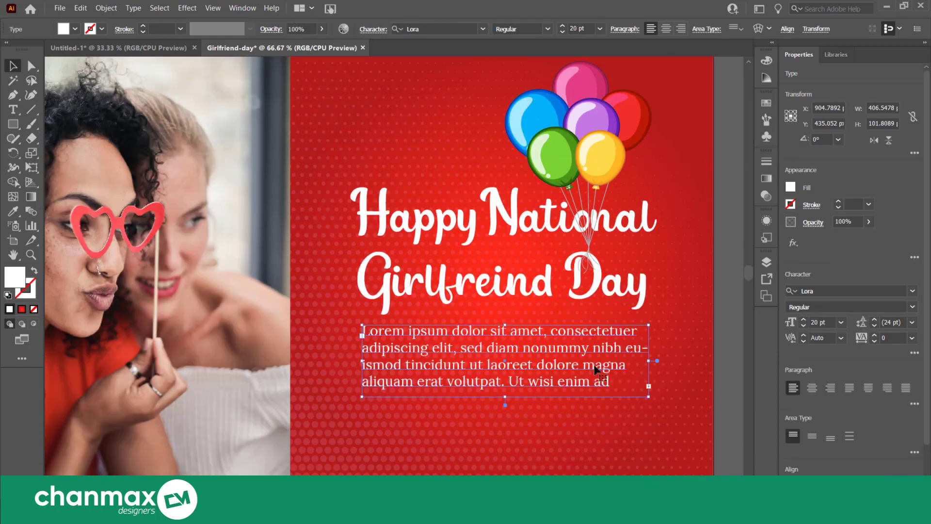
{"action": "left_click", "coordinate": [803, 326]}
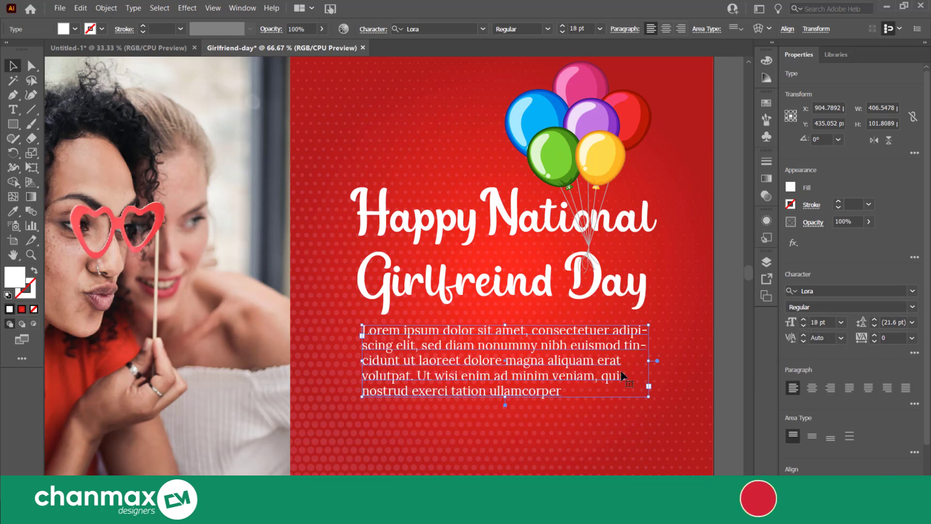
{"action": "left_click", "coordinate": [723, 331]}
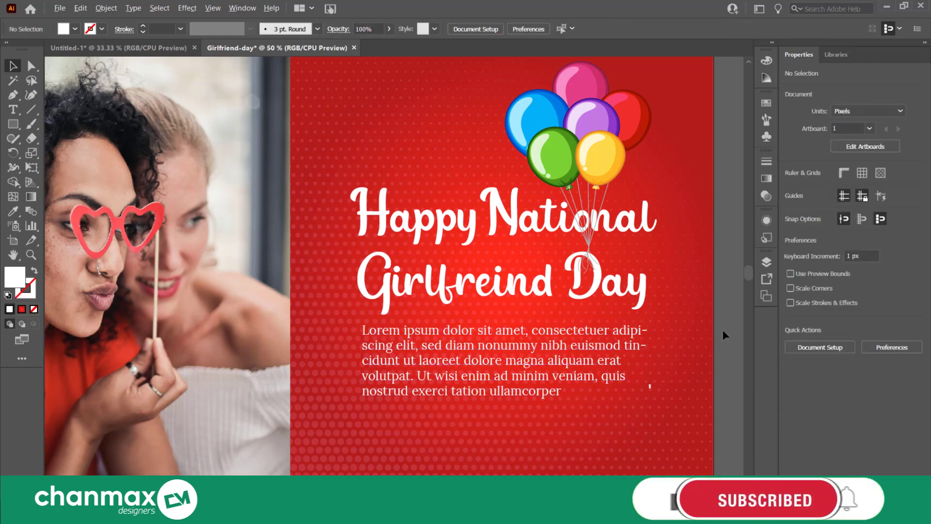
Replace the placeholder paragraph with the copied message beginning "Dear friend, ever since you came into my life" and ending "Happy Friendship Day to you!"
{"action": "key", "text": "ctrl+0"}
{"action": "key", "text": "t"}
{"action": "scroll", "coordinate": [518, 345], "scroll_direction": "right", "scroll_amount": 3}
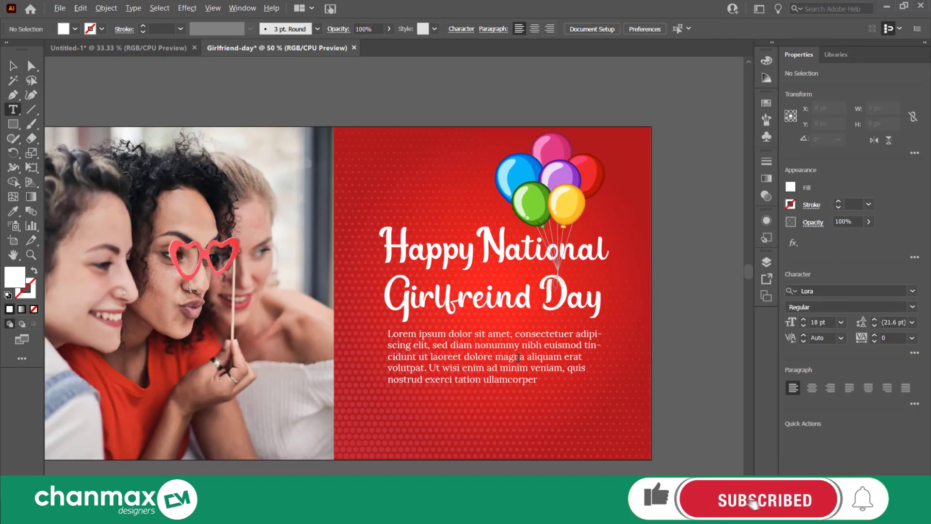
{"action": "scroll", "coordinate": [518, 357], "scroll_direction": "up", "scroll_amount": 1}
{"action": "scroll", "coordinate": [509, 339], "scroll_direction": "down", "scroll_amount": 2}
{"action": "left_click", "coordinate": [507, 320]}
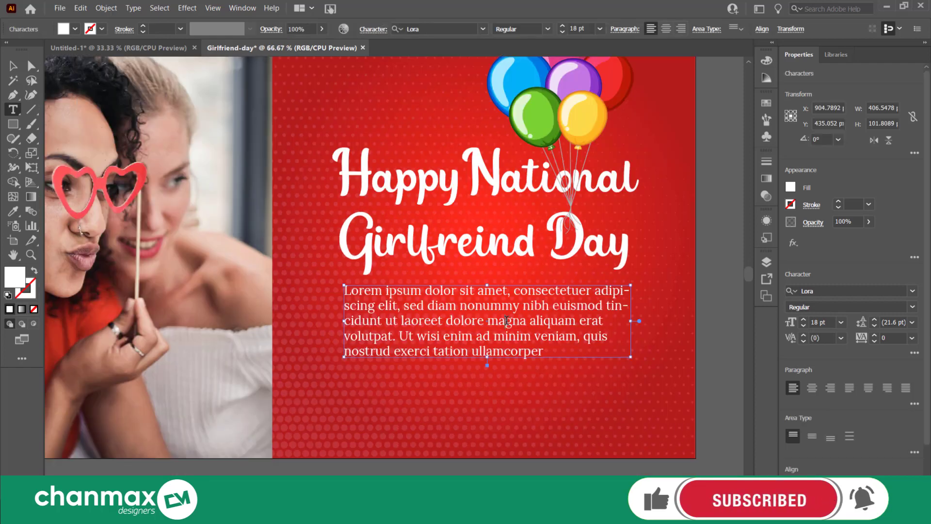
{"action": "key", "text": "ctrl+a"}
{"action": "type", "text": "Dear friend, ever since you came into my life, you have filled my life with utter joy and happiness! Happy Friendship Day to you!"}
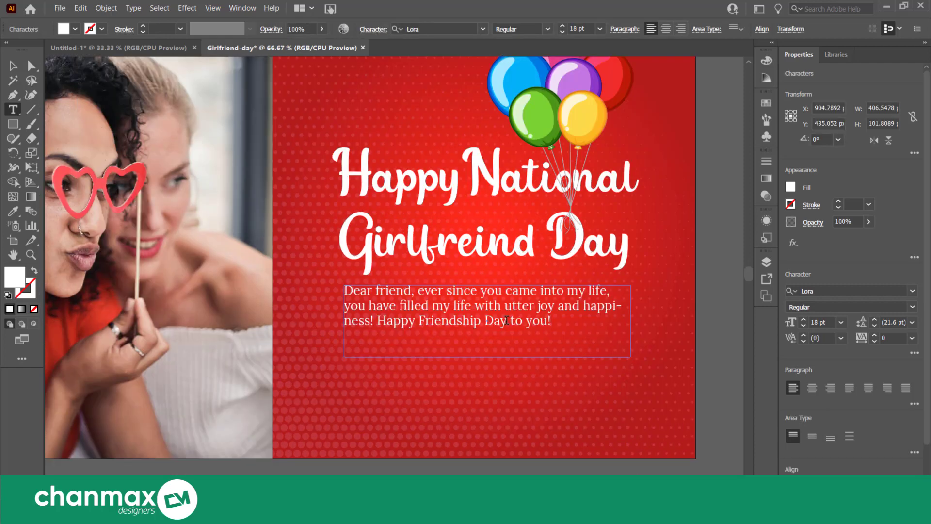
{"action": "left_click", "coordinate": [15, 66]}
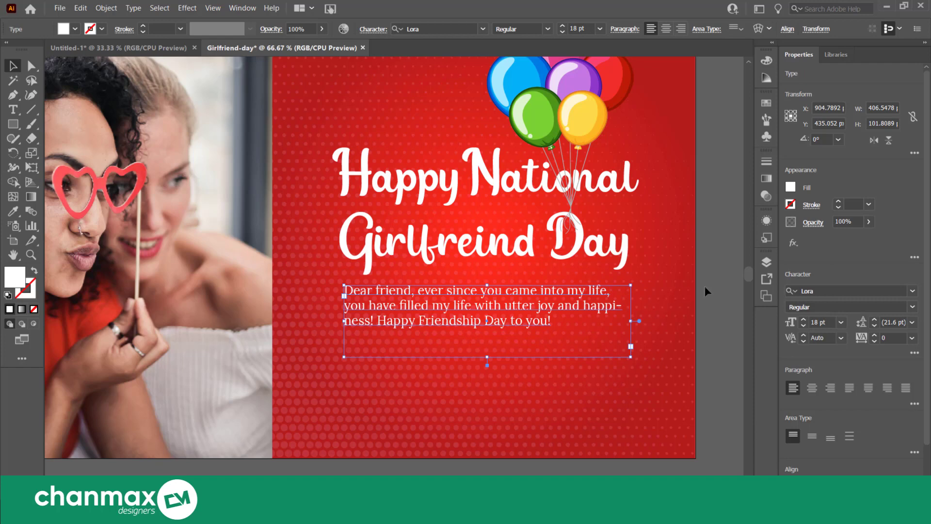
{"action": "left_click", "coordinate": [720, 296]}
Widen the message's text box slightly so that "happiness!" fits on one line without hyphenation
{"action": "scroll", "coordinate": [720, 295], "scroll_direction": "up", "scroll_amount": 2}
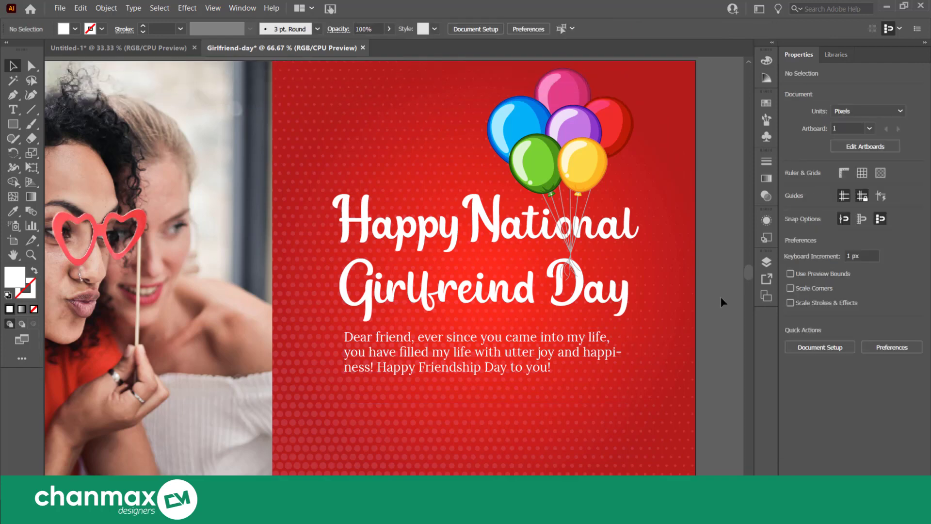
{"action": "left_click", "coordinate": [591, 355]}
{"action": "scroll", "coordinate": [591, 354], "scroll_direction": "up", "scroll_amount": 1}
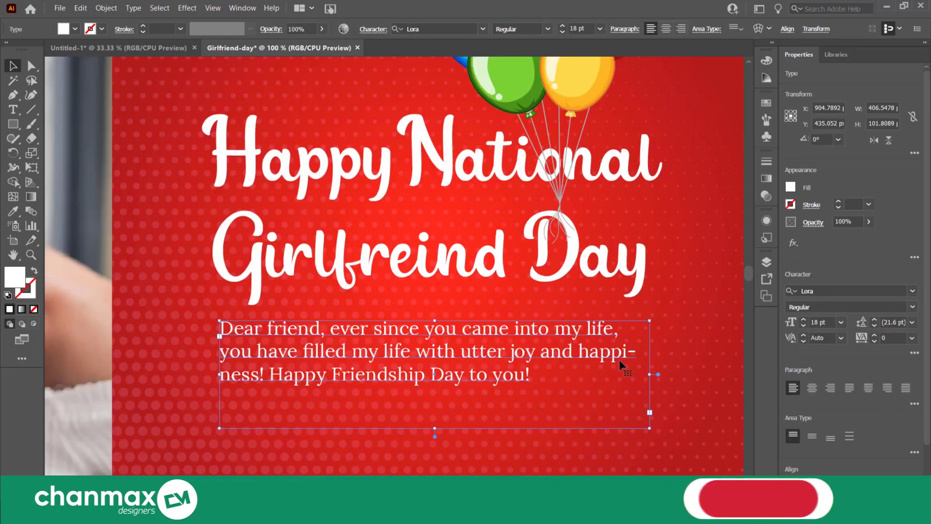
{"action": "left_click_drag", "start_coordinate": [650, 374], "coordinate": [660, 373]}
{"action": "left_click", "coordinate": [695, 284]}
{"action": "scroll", "coordinate": [697, 291], "scroll_direction": "down", "scroll_amount": 1}
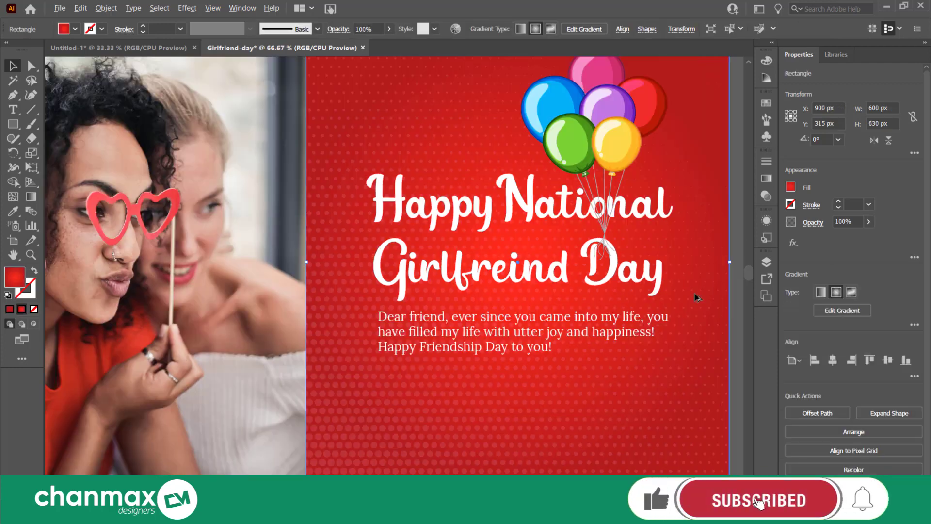
{"action": "scroll", "coordinate": [697, 293], "scroll_direction": "down", "scroll_amount": 1}
{"action": "left_click", "coordinate": [530, 279]}
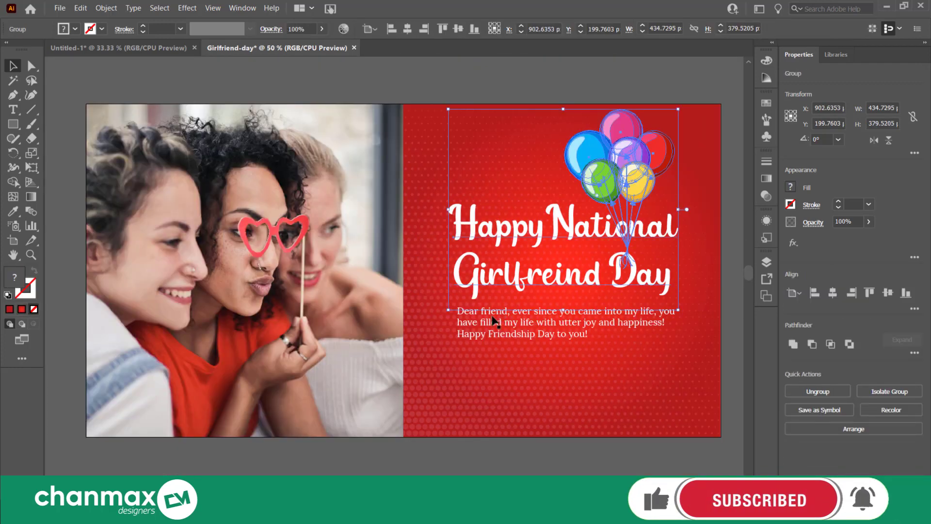
{"action": "left_click", "coordinate": [491, 316], "text": "shift"}
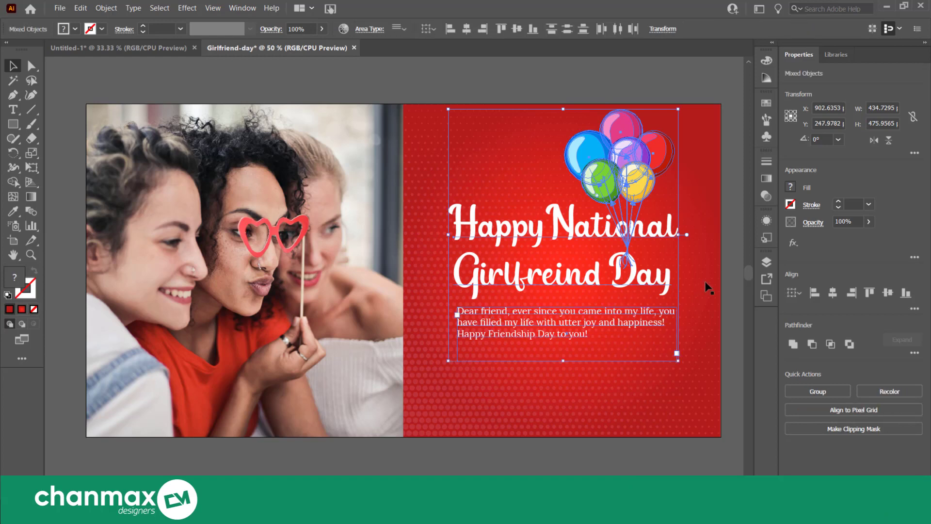
{"action": "left_click", "coordinate": [739, 239]}
{"action": "scroll", "coordinate": [685, 316], "scroll_direction": "down", "scroll_amount": 2}
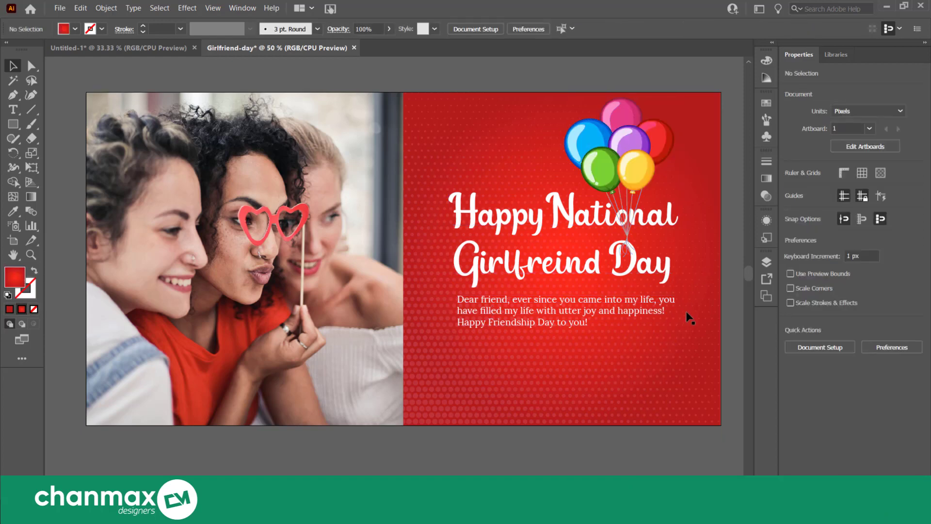
Ungroup the heading from the balloon bunch, and select the heading together with the message paragraph
{"action": "scroll", "coordinate": [489, 300], "scroll_direction": "up", "scroll_amount": 1}
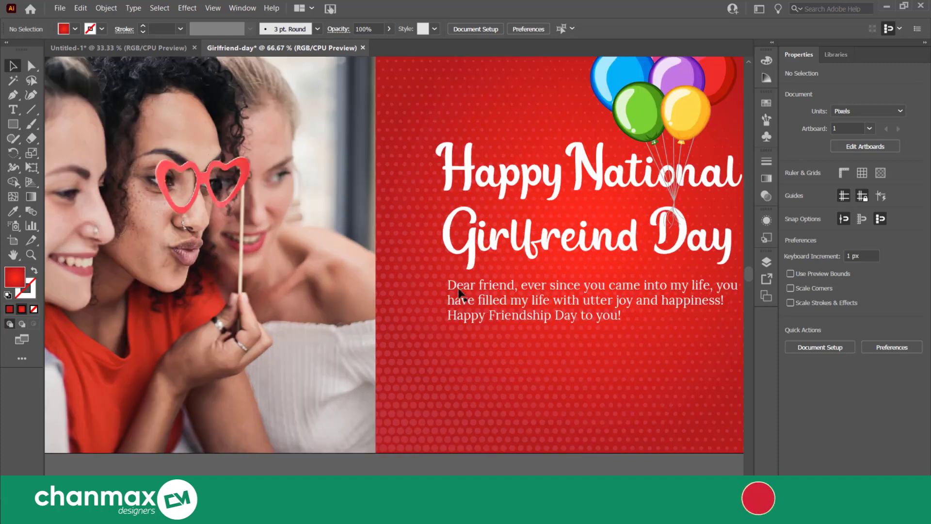
{"action": "right_click", "coordinate": [652, 122]}
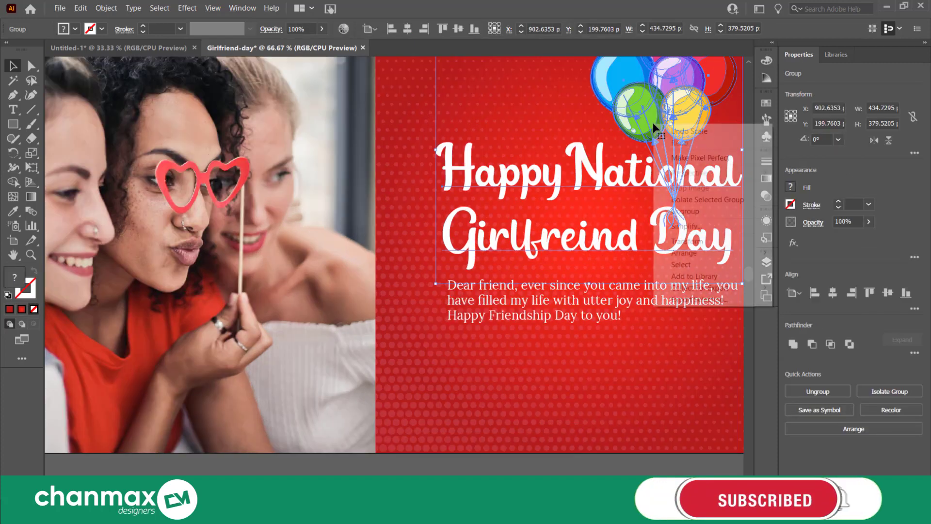
{"action": "left_click", "coordinate": [678, 210]}
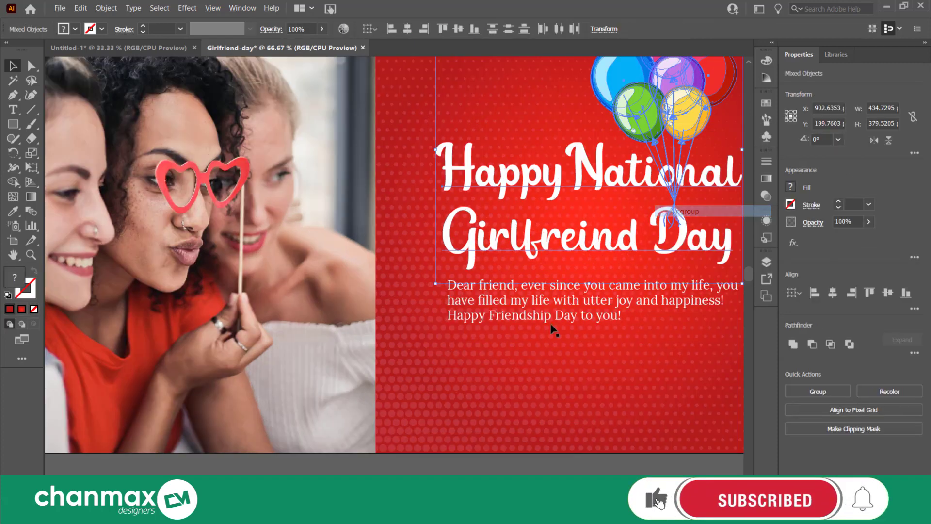
{"action": "left_click", "coordinate": [470, 260]}
{"action": "left_click", "coordinate": [461, 290], "text": "shift"}
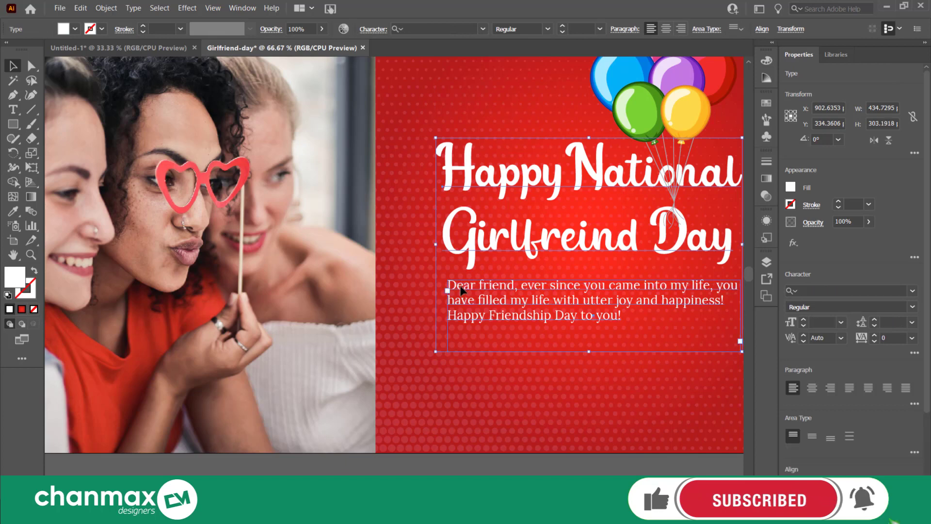